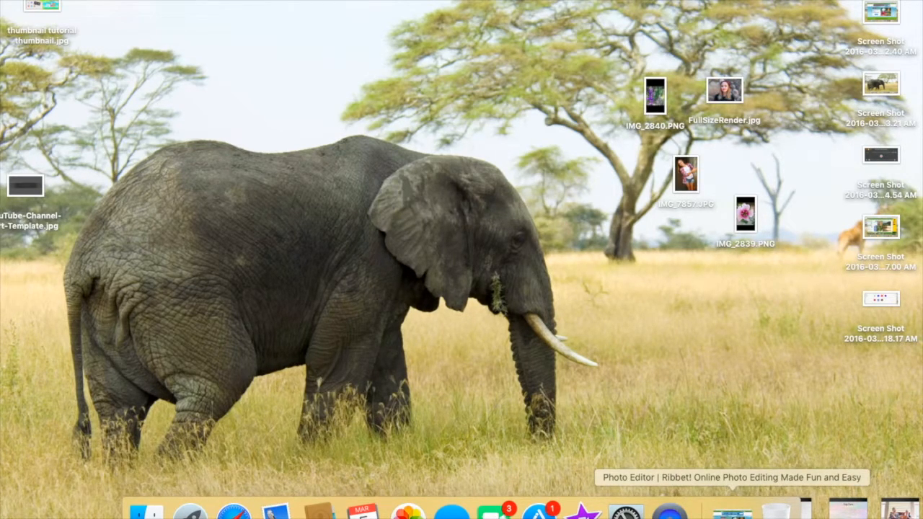
- Open the Ribbet website and start a new grid collage
left_click(732, 512)
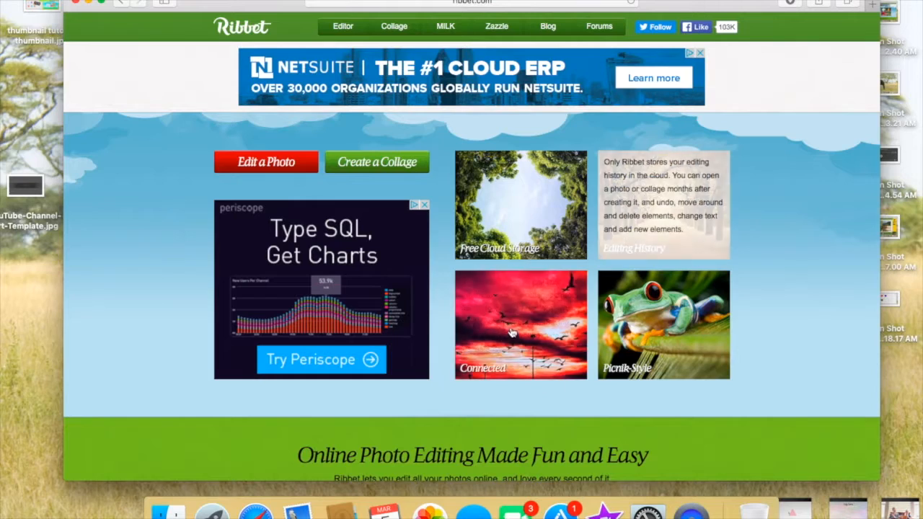
left_click(387, 165)
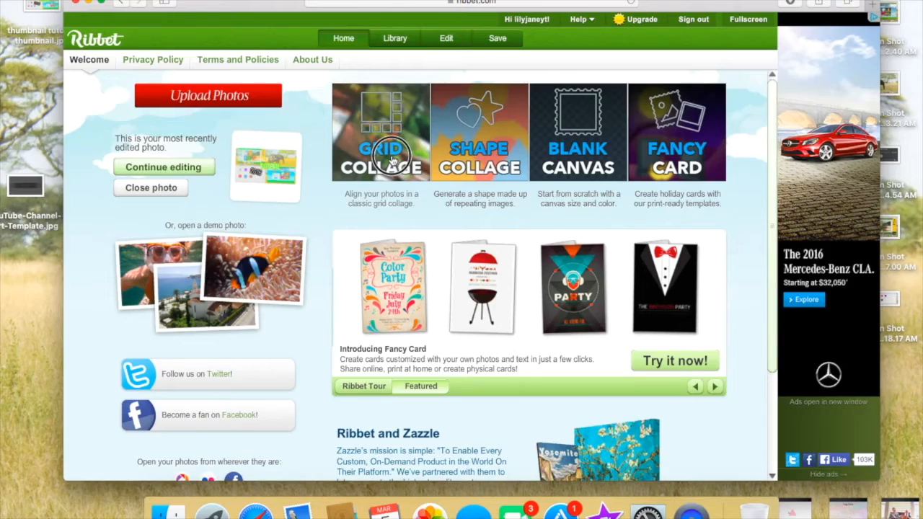
left_click(440, 306)
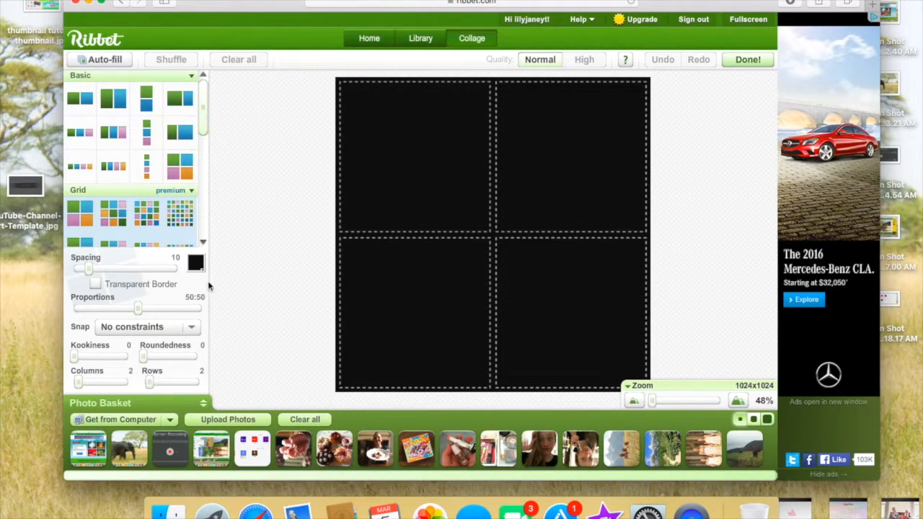
- Upload IMG_7857.JPG, IMG_2840.PNG, IMG_2839.PNG and FullSizeRender.jpg from the Desktop to the photo basket
left_click(228, 421)
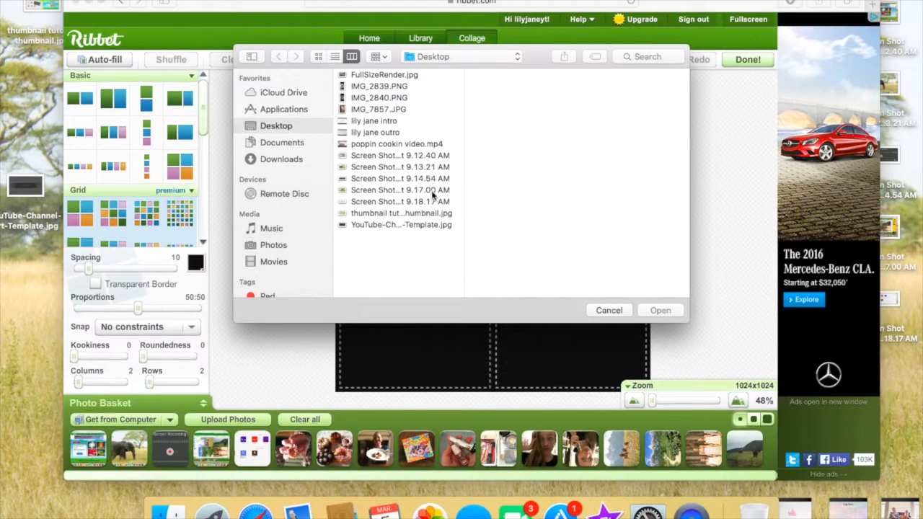
left_click(384, 109)
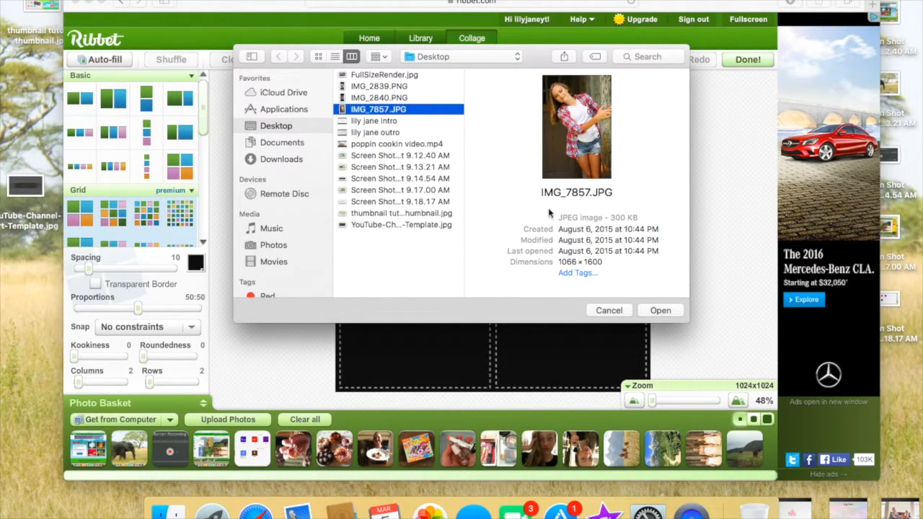
left_click(660, 312)
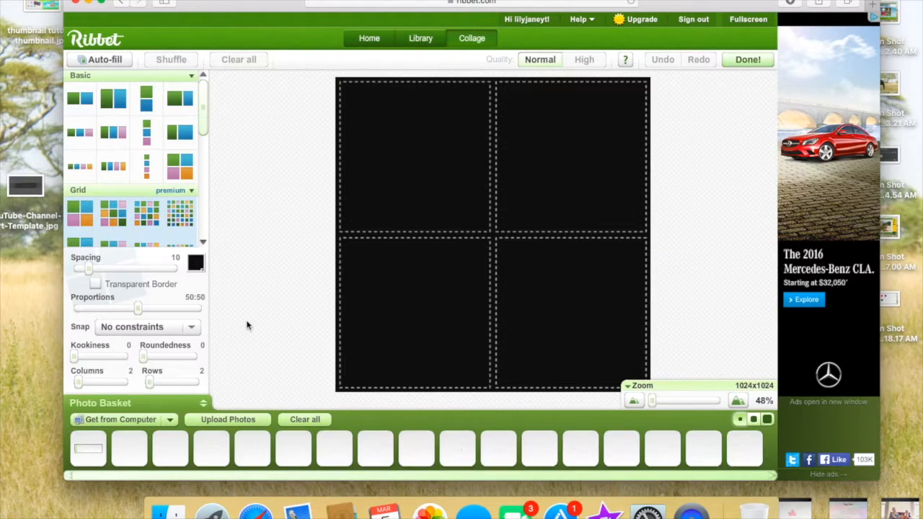
left_click(230, 419)
left_click(368, 99)
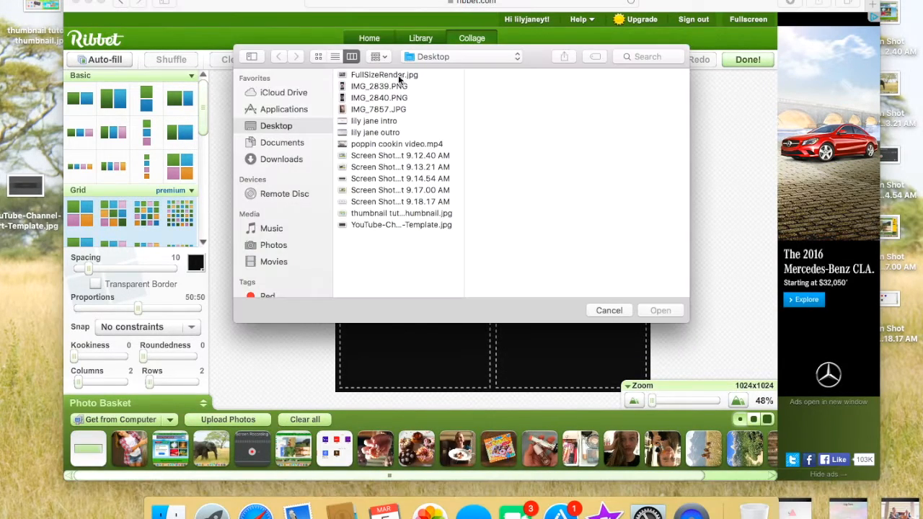
left_click(393, 86)
left_click(661, 310)
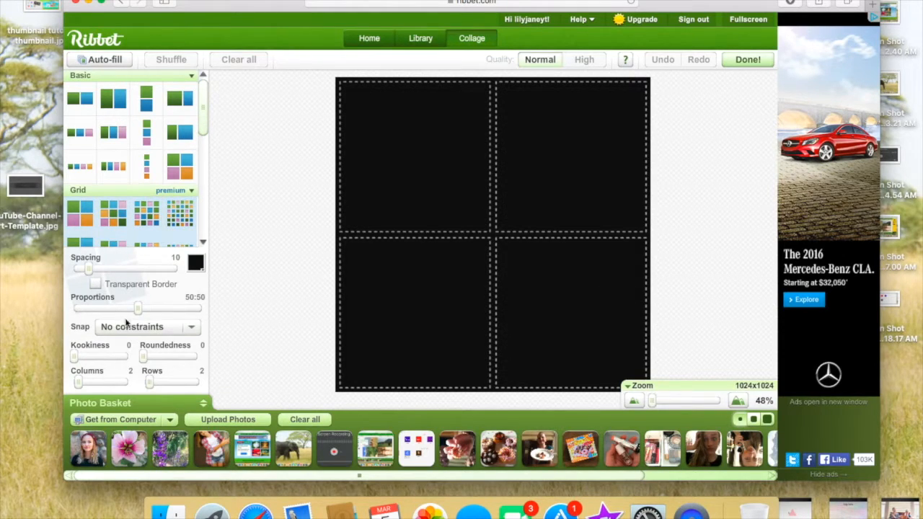
- Set the collage spacing to 0 and constrain its proportions to 16 x 9
left_click_drag(89, 268, 70, 265)
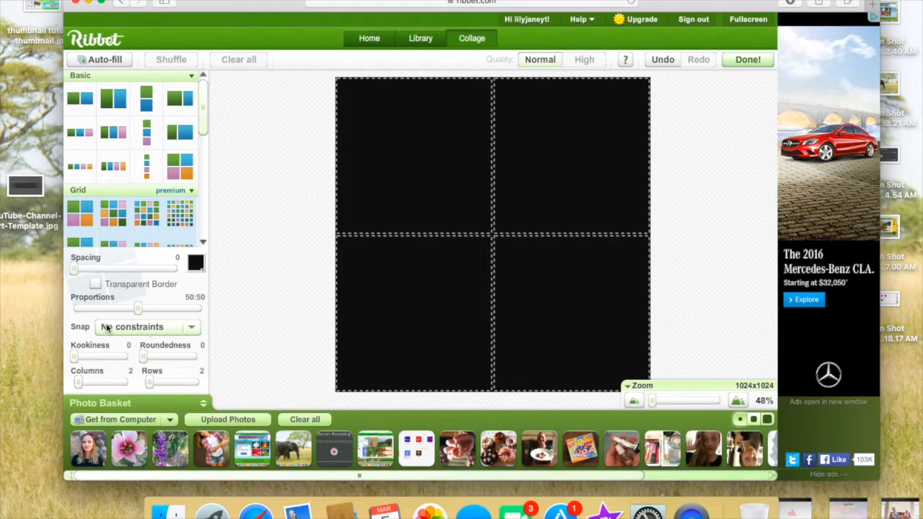
left_click(192, 329)
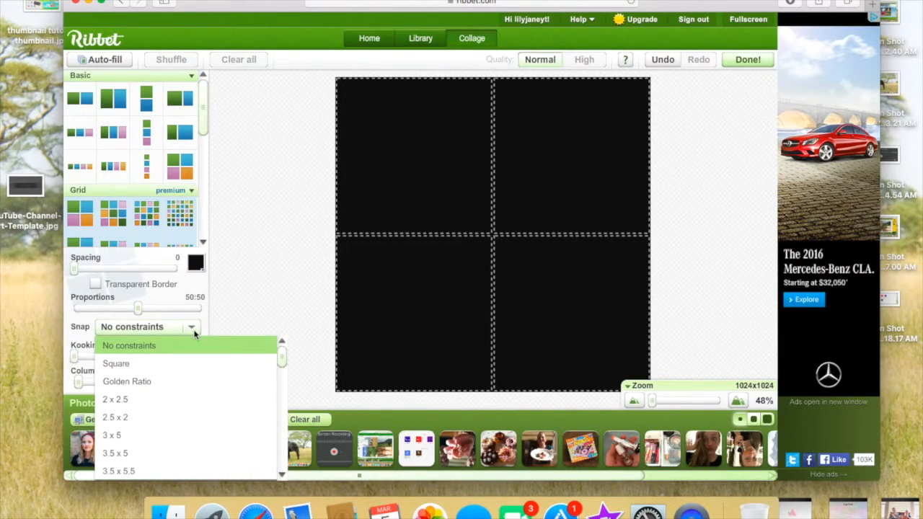
left_click(286, 358)
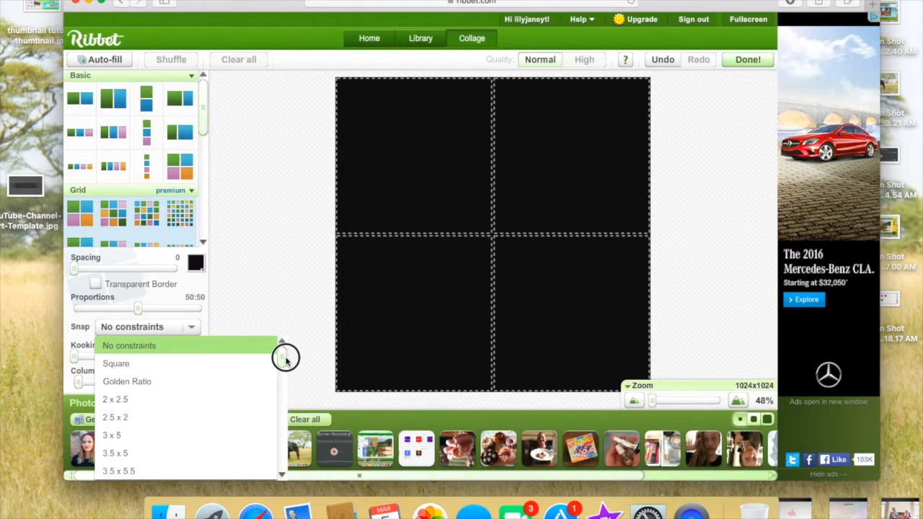
left_click_drag(286, 359, 285, 428)
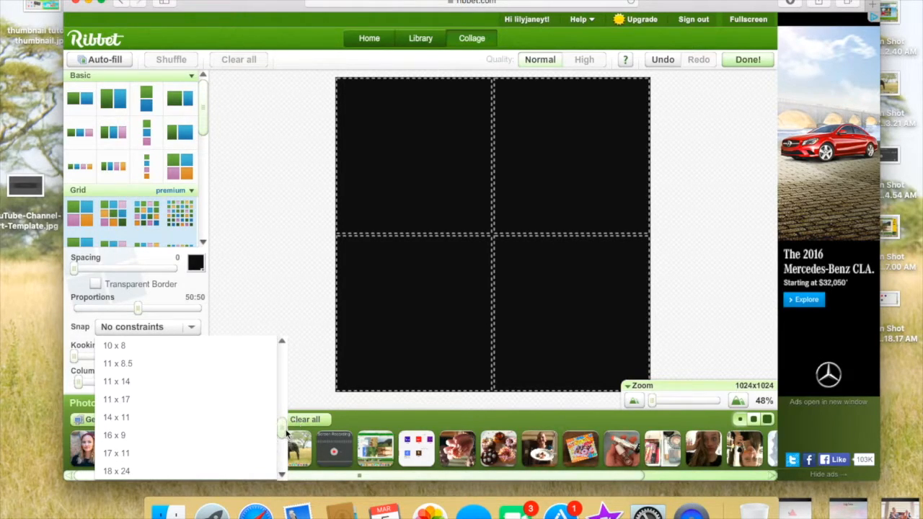
left_click(236, 435)
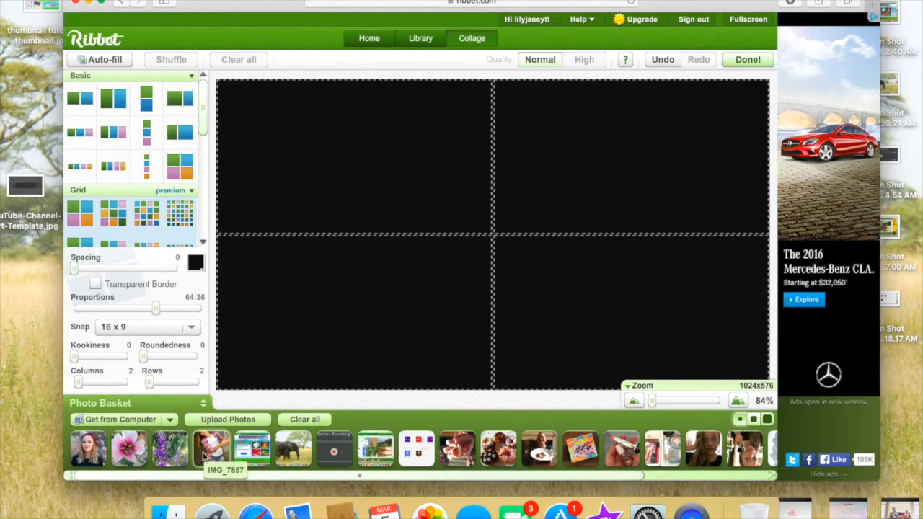
- Fill the four cells: pink flower upper left, plaid-shirt portrait upper right, beanie portrait lower left, purple flowers lower right
left_click_drag(210, 449, 581, 179)
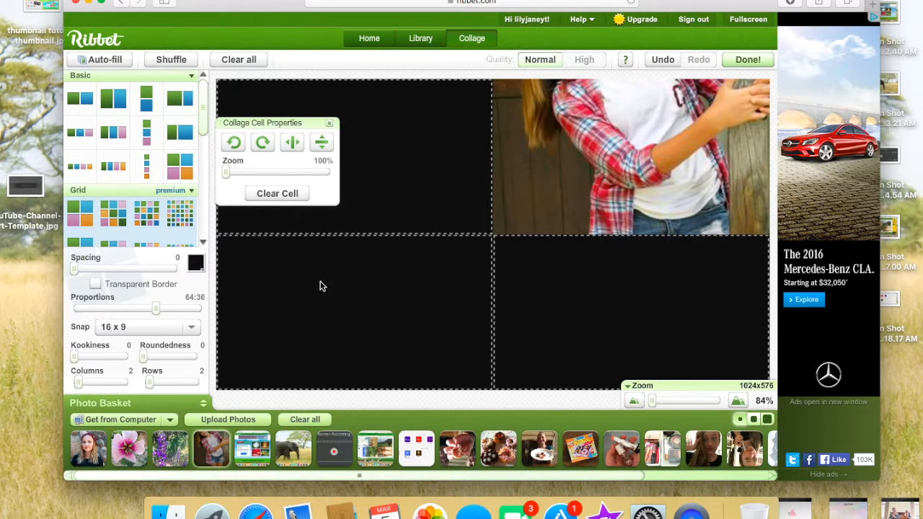
left_click_drag(92, 443, 345, 297)
left_click_drag(141, 453, 396, 181)
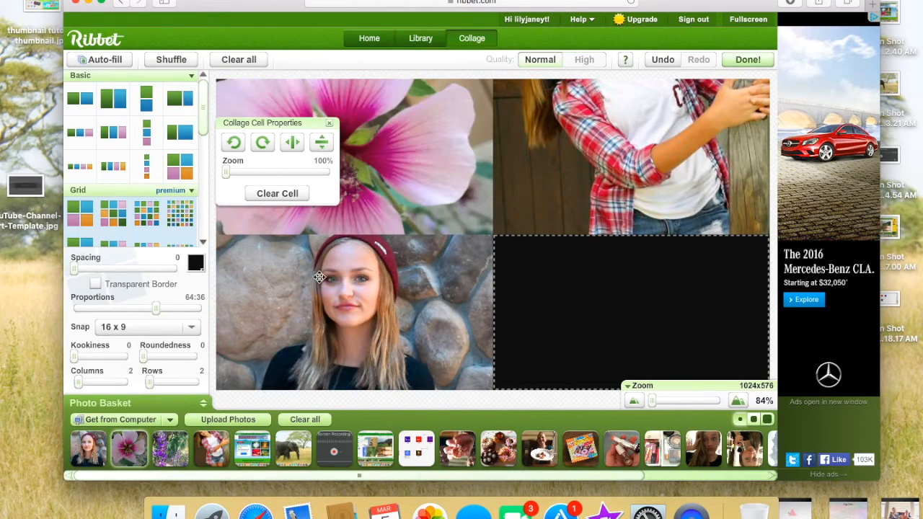
left_click_drag(170, 448, 526, 321)
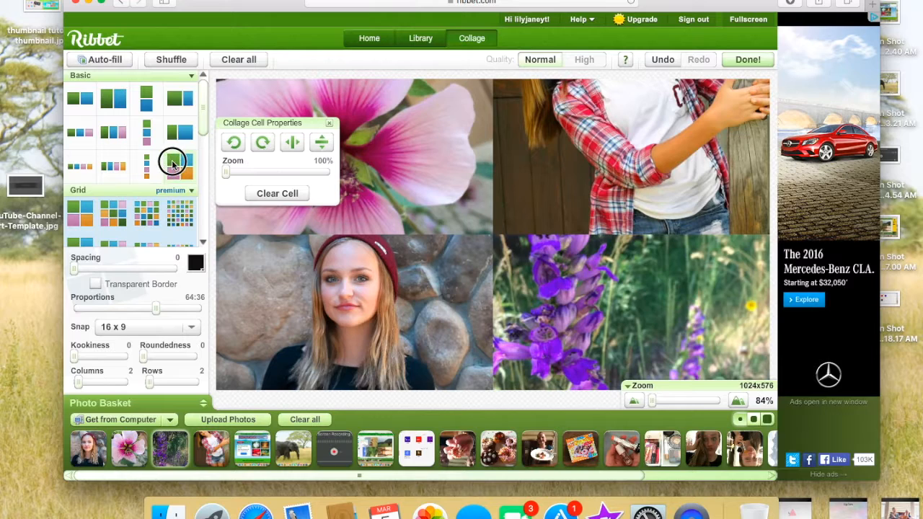
- Shift the plaid-shirt portrait down in its cell to show the face, and nudge the purple flower photo slightly down
left_click_drag(280, 124, 144, 110)
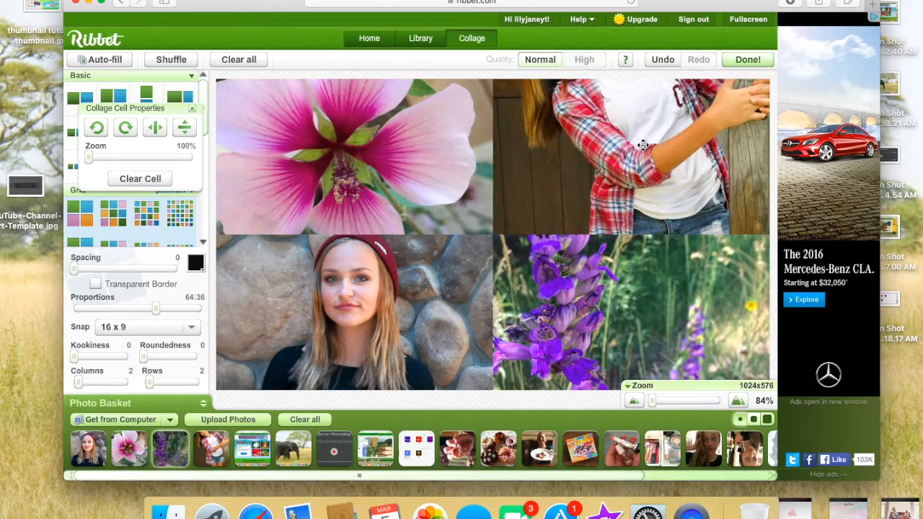
left_click_drag(642, 144, 639, 244)
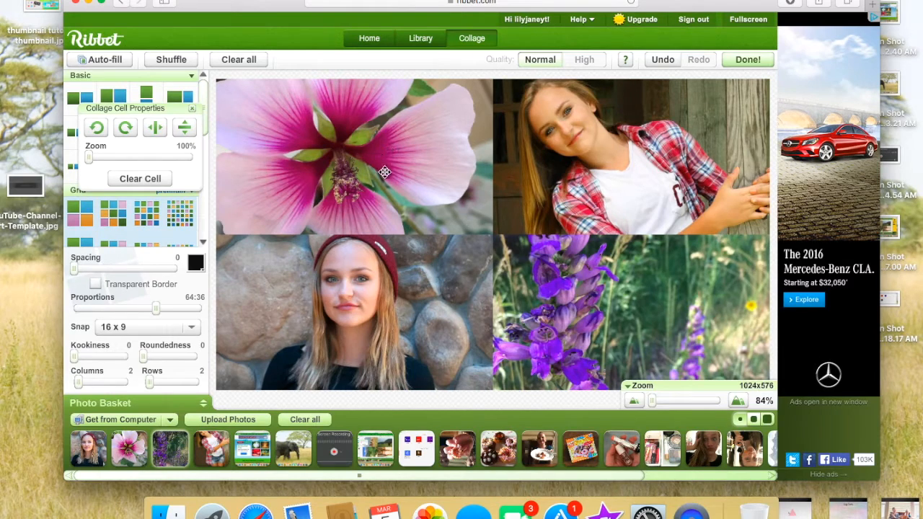
mouse_move(414, 148)
left_mouse_down()
mouse_move(414, 123)
mouse_move(416, 148)
left_mouse_up()
mouse_move(585, 329)
left_mouse_down()
mouse_move(587, 352)
mouse_move(589, 335)
left_mouse_up()
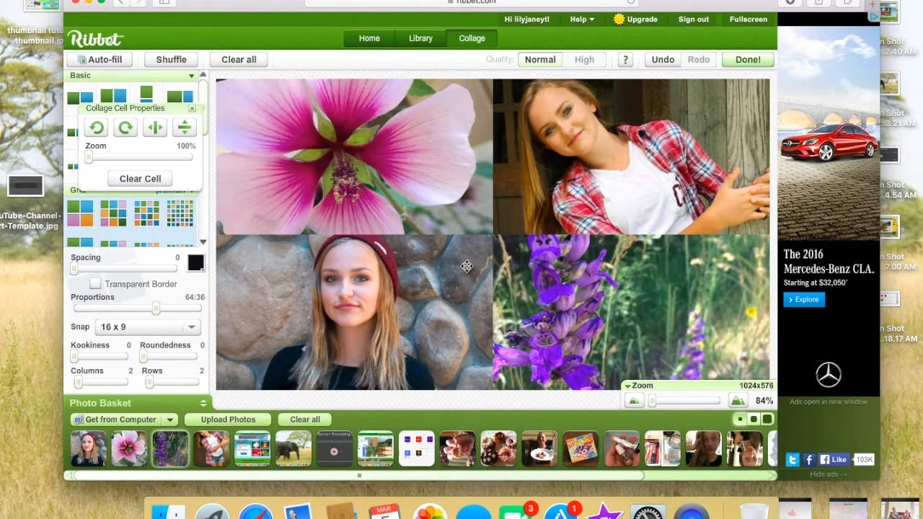
- Rotate the purple flower photo clockwise in quarter turns through a full turn
left_click(121, 129)
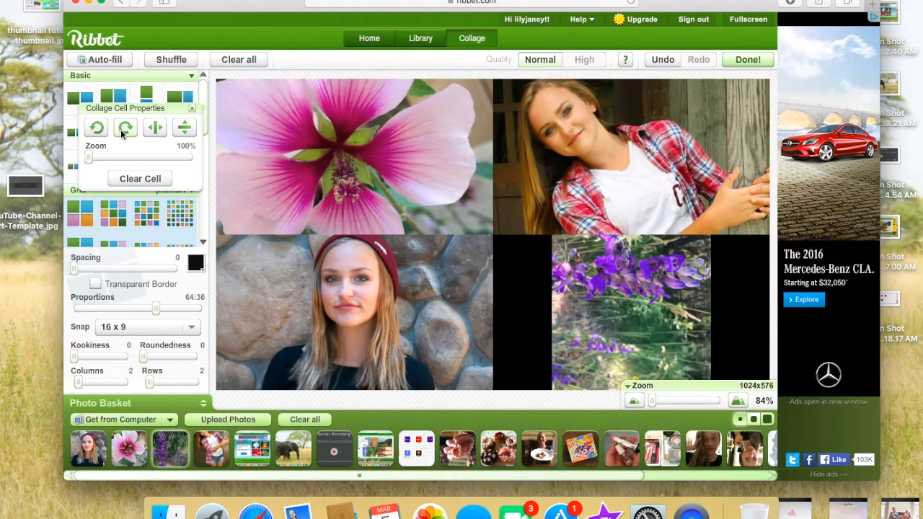
left_click(121, 129)
left_click(121, 130)
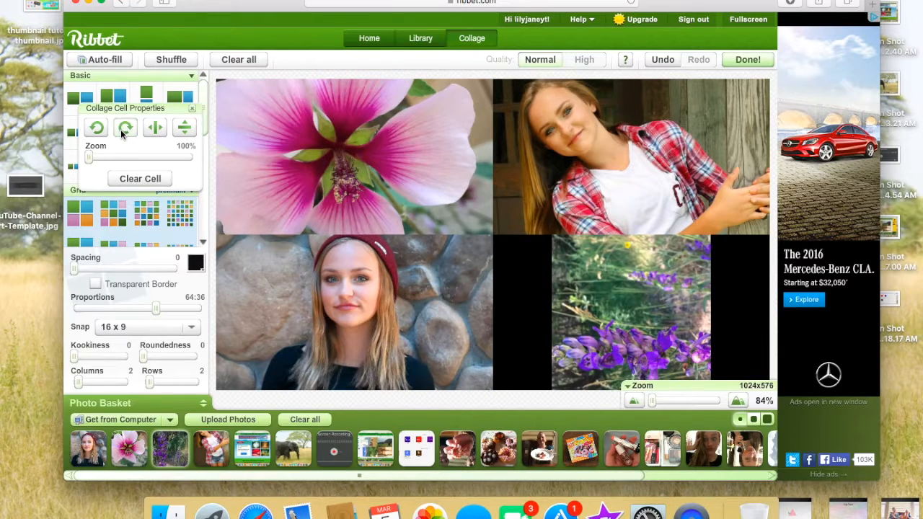
left_click(121, 129)
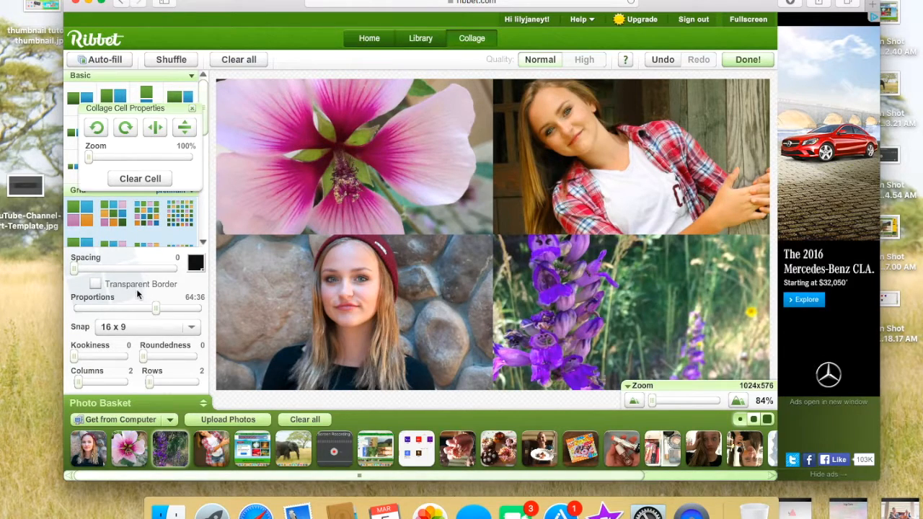
- Finish the collage layout and apply a color saturation of 34 to the whole image
left_click(192, 108)
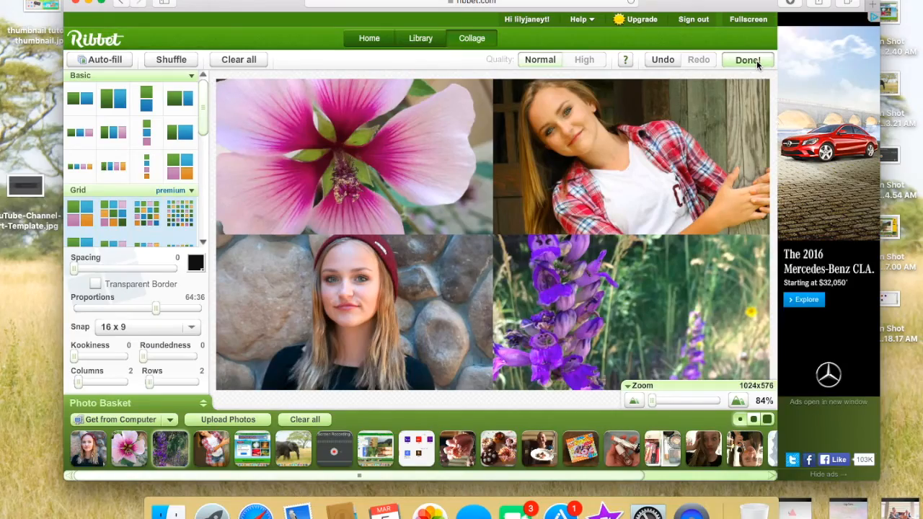
left_click(748, 60)
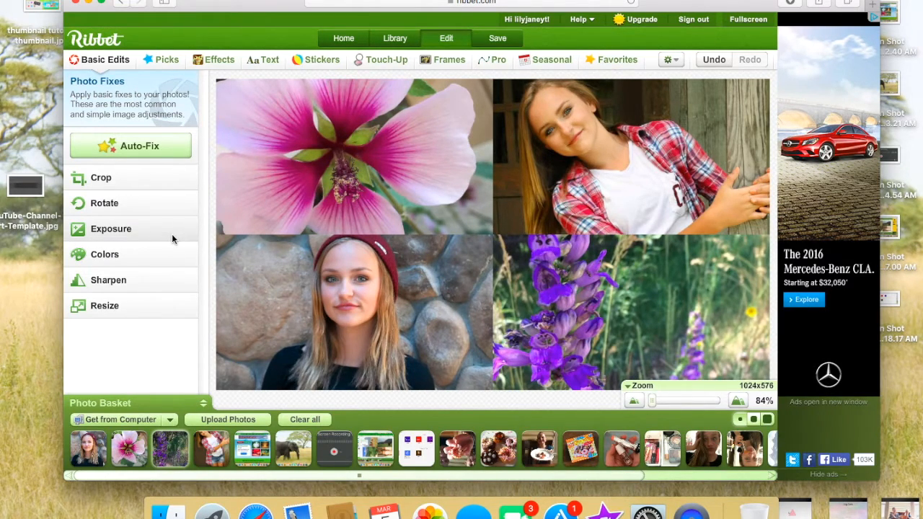
left_click(122, 254)
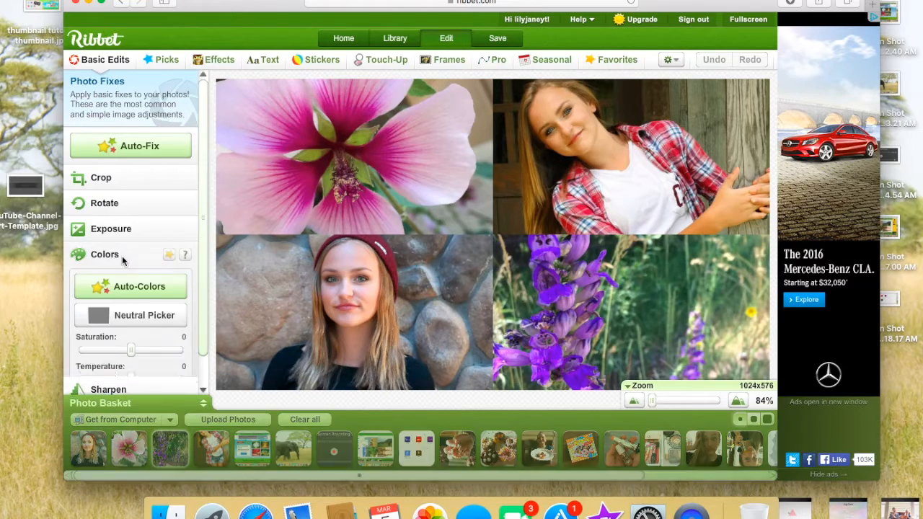
mouse_move(131, 327)
left_mouse_down()
mouse_move(157, 326)
mouse_move(148, 326)
left_mouse_up()
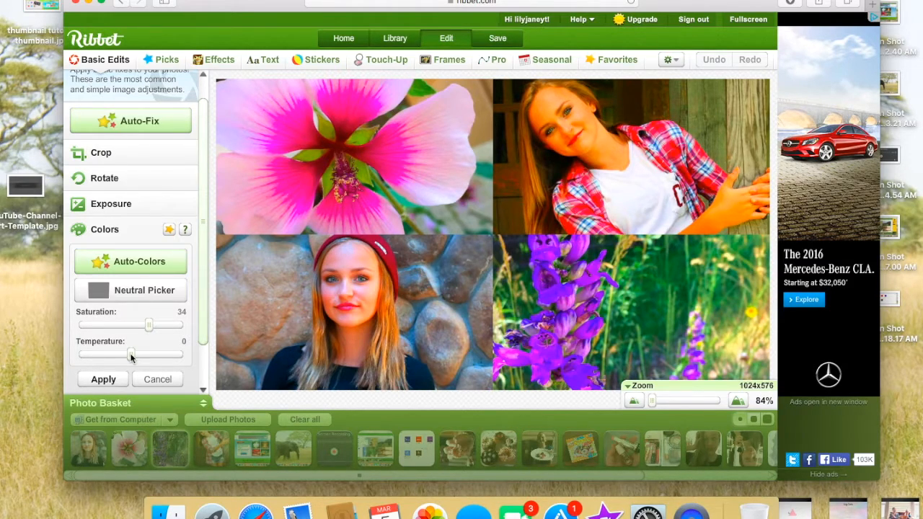
mouse_move(130, 355)
left_mouse_down()
mouse_move(81, 354)
mouse_move(131, 357)
left_mouse_up()
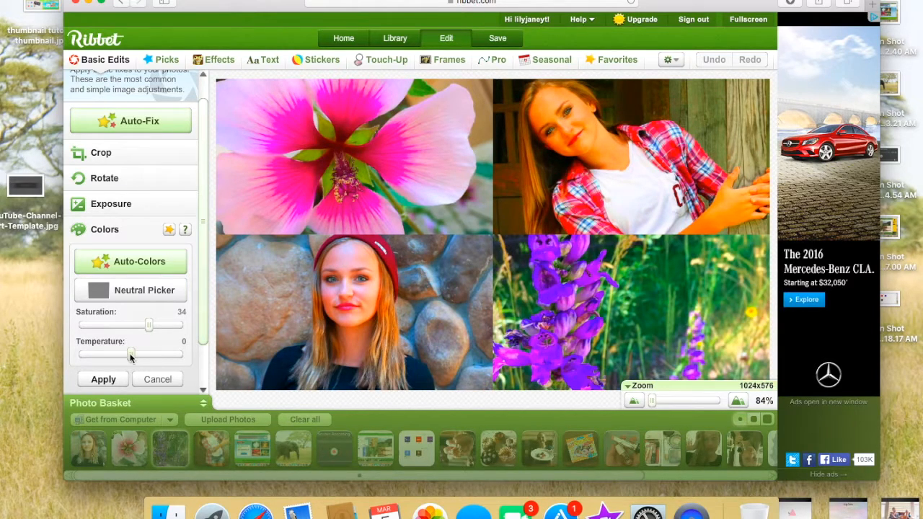
left_click(104, 379)
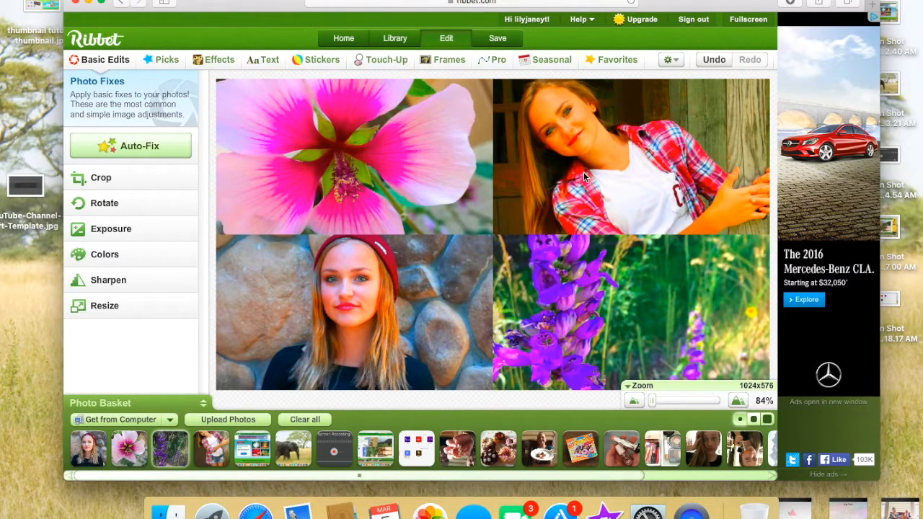
- Lower the contrast of the collage image and apply the exposure adjustment
left_click(141, 231)
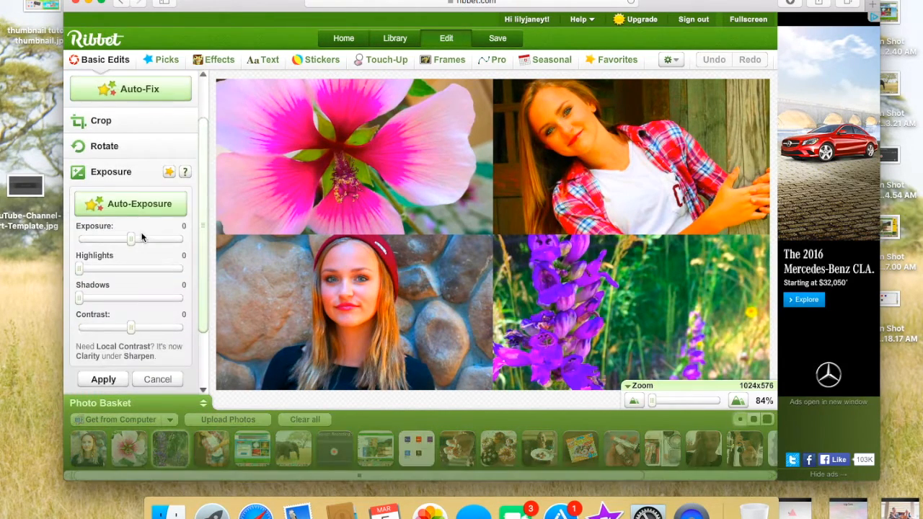
mouse_move(132, 238)
left_mouse_down()
mouse_move(150, 240)
mouse_move(132, 239)
left_mouse_up()
left_click_drag(129, 331, 108, 328)
left_click(103, 379)
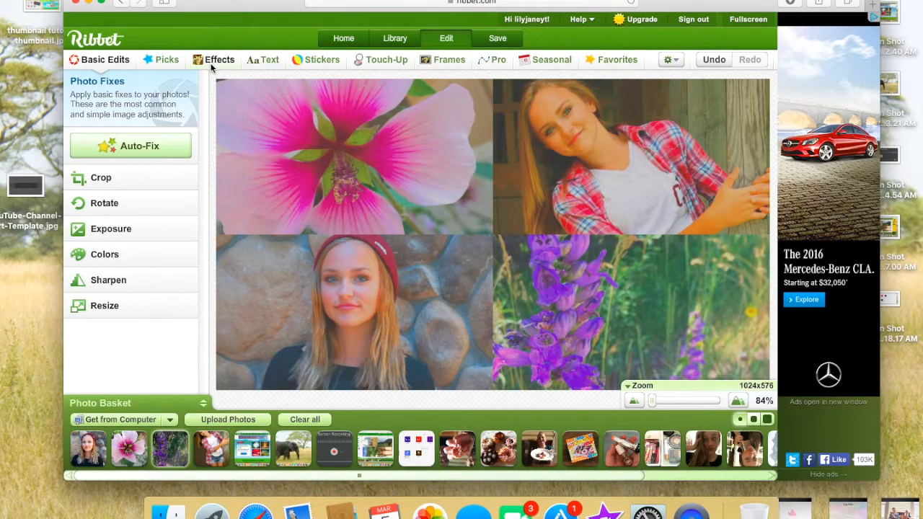
- Add the text "thumbnail" to the collage in the Pupcat font
left_click(263, 61)
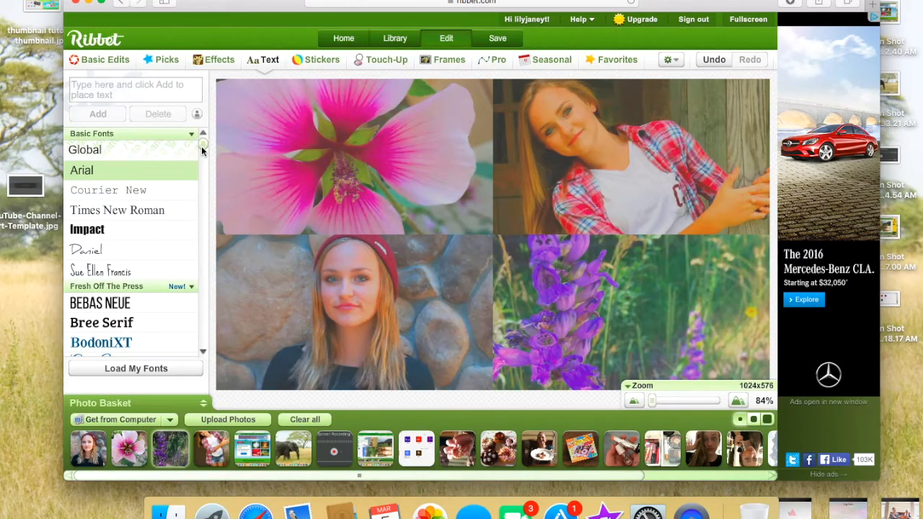
left_click_drag(202, 150, 229, 249)
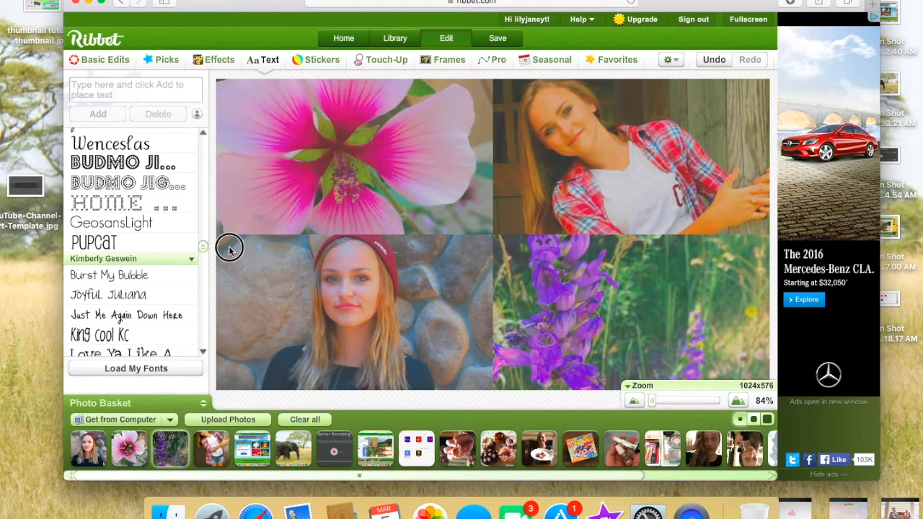
left_click(152, 240)
left_click(142, 91)
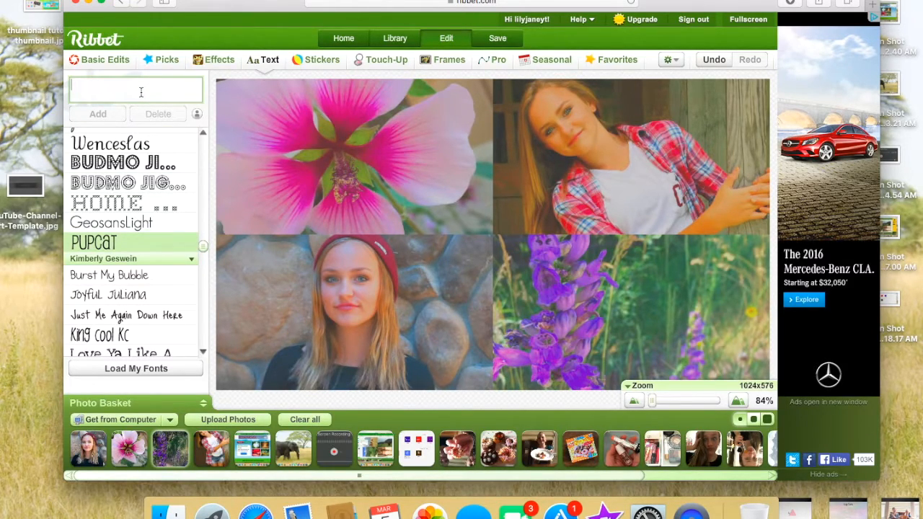
type("thumbnail")
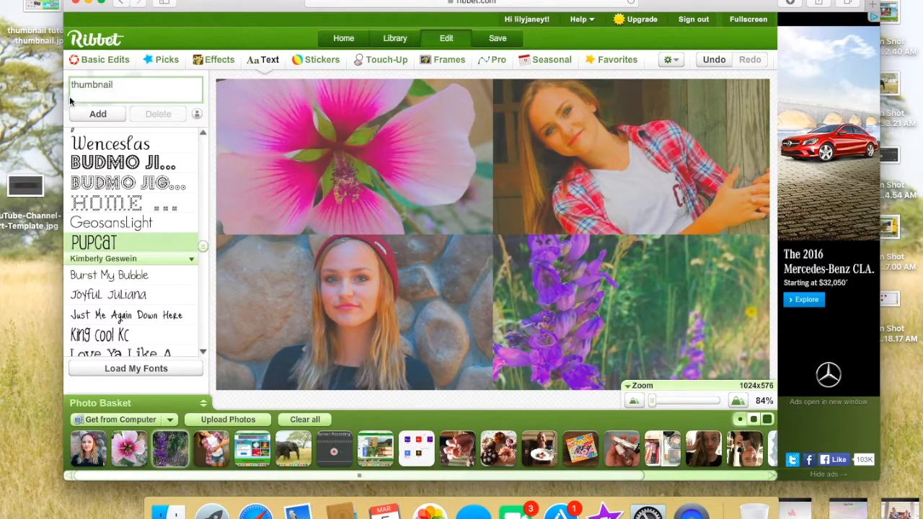
left_click(93, 114)
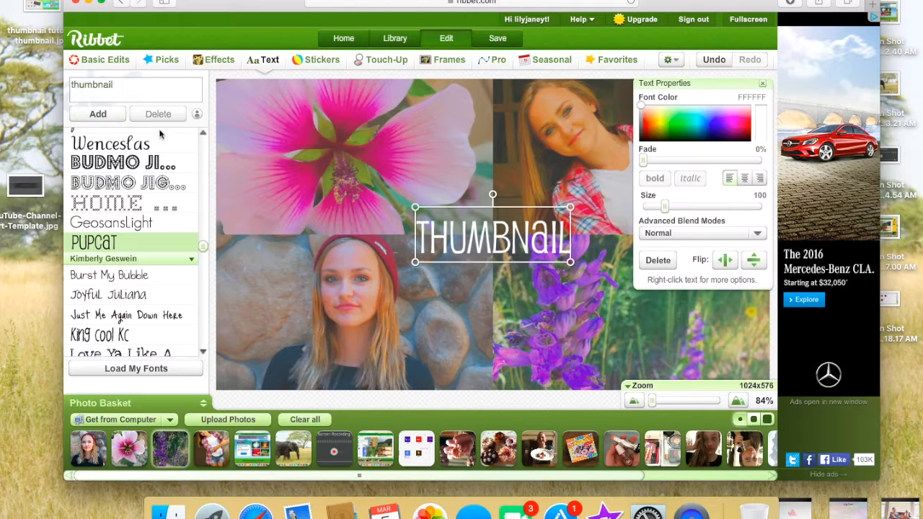
- Enlarge the "thumbnail" text to size 199 and position it centrally over the two upper photos
left_click_drag(416, 228, 360, 233)
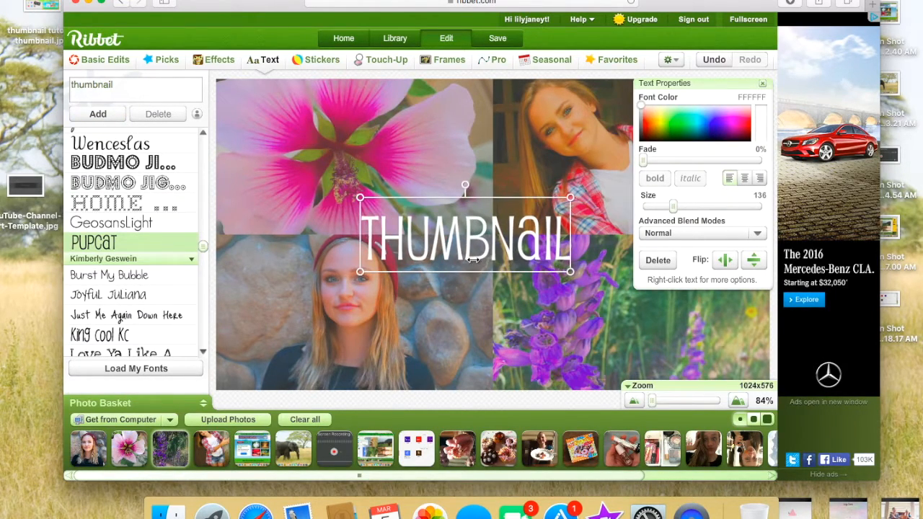
left_click_drag(474, 261, 415, 197)
left_click(448, 115)
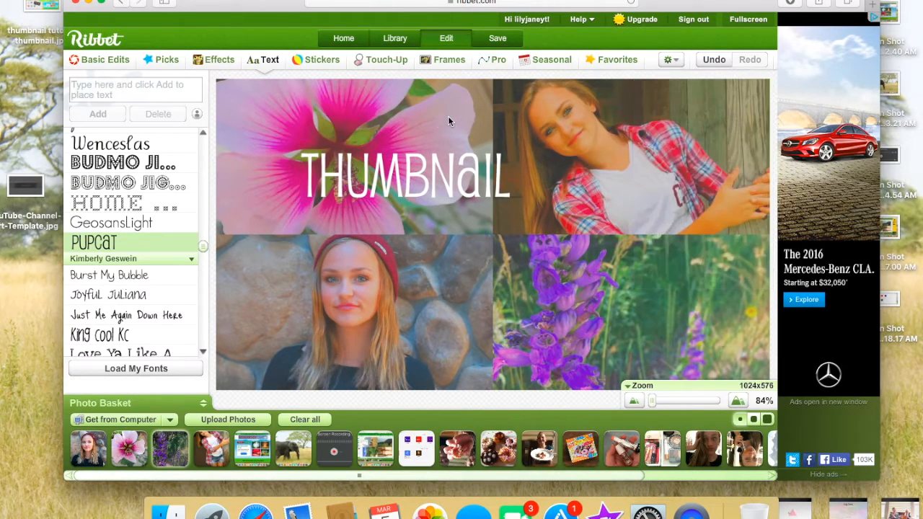
mouse_move(430, 169)
left_mouse_down()
mouse_move(447, 167)
mouse_move(439, 168)
left_mouse_up()
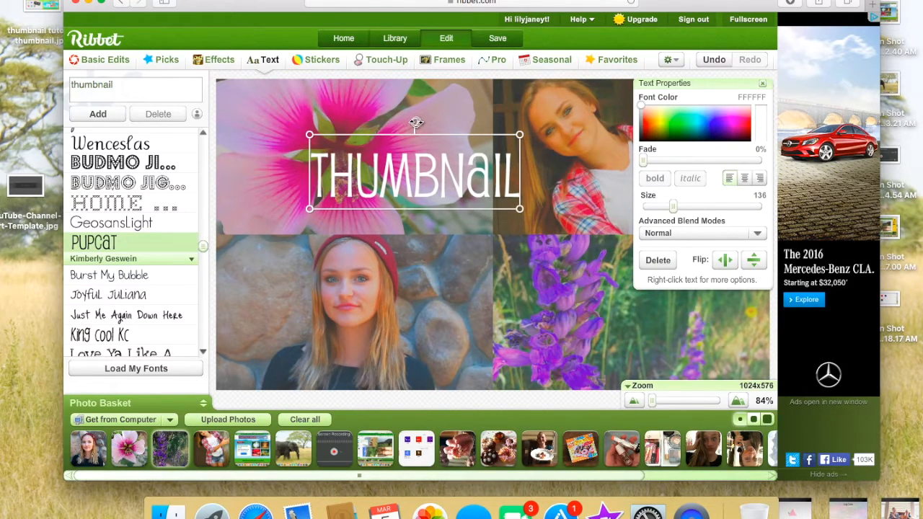
mouse_move(415, 123)
left_mouse_down()
mouse_move(436, 127)
mouse_move(468, 172)
mouse_move(505, 195)
mouse_move(355, 289)
mouse_move(423, 208)
mouse_move(443, 154)
mouse_move(415, 140)
left_mouse_up()
left_click(468, 105)
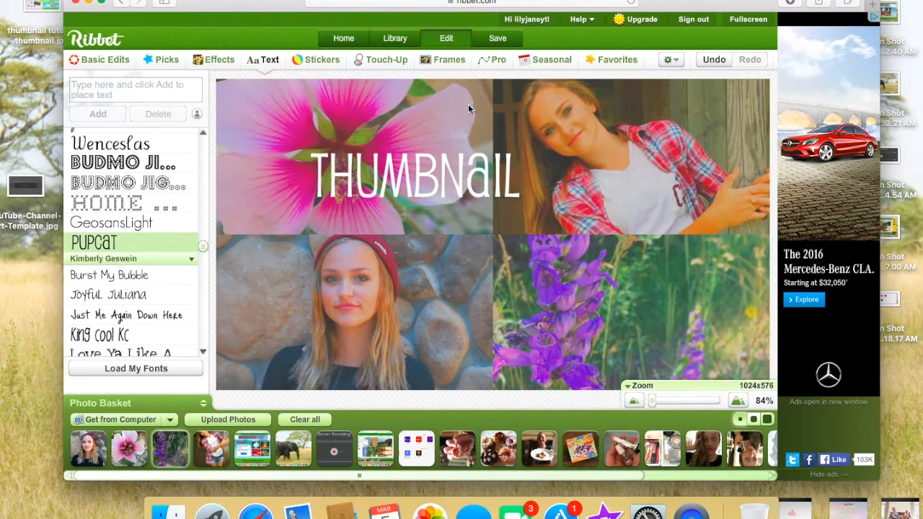
left_click(486, 168)
left_click_drag(521, 169, 616, 171)
left_click_drag(481, 174, 511, 185)
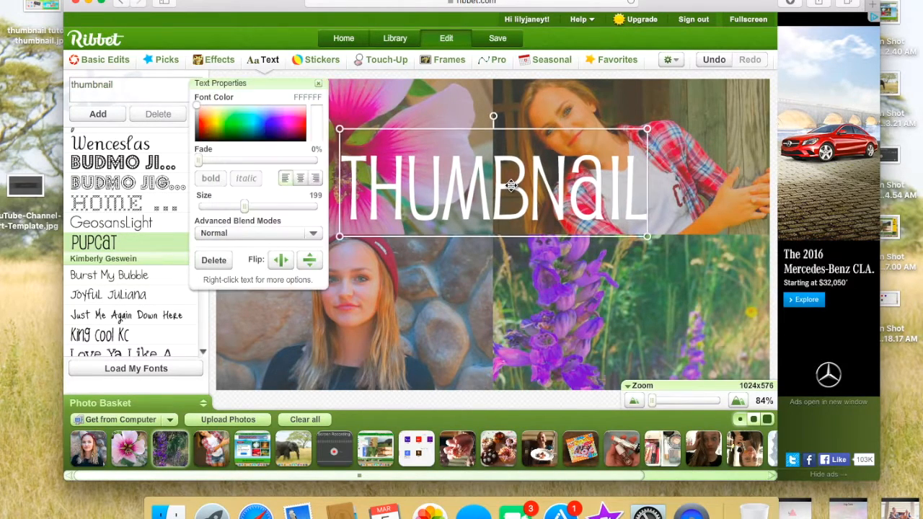
left_click(467, 110)
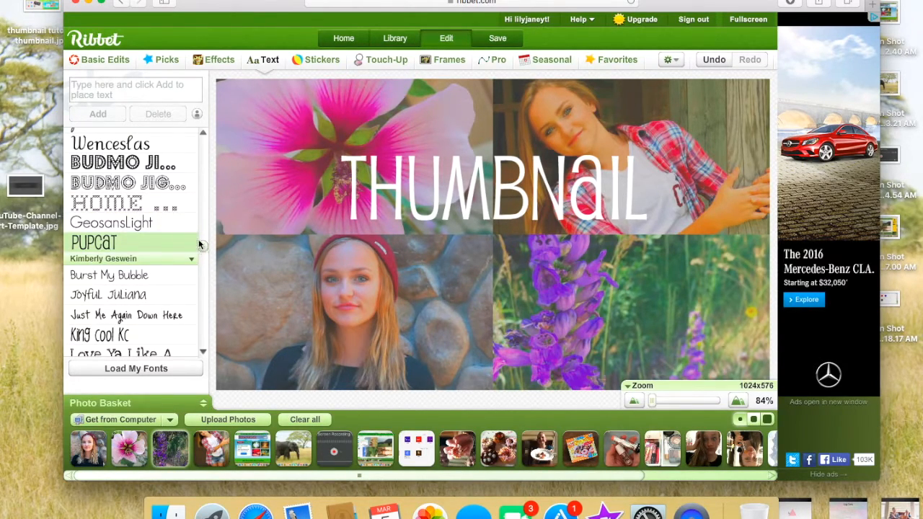
- Add the text "tutorial" in the may queen font and place it just below the word "thumbnail"
left_click(200, 244)
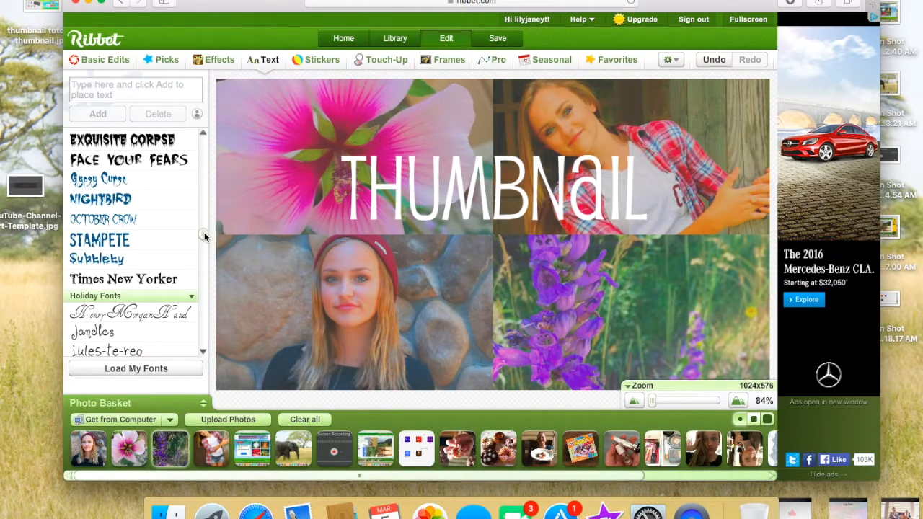
left_click_drag(205, 235, 203, 300)
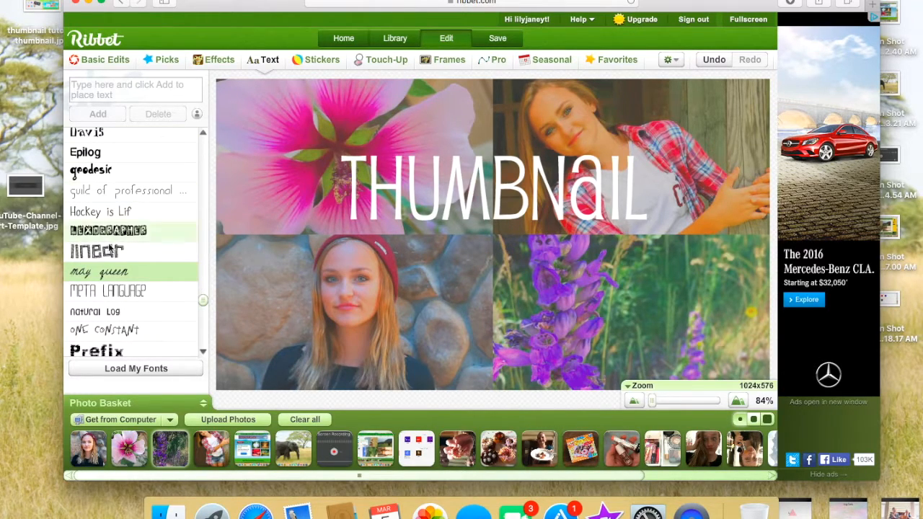
left_click(145, 87)
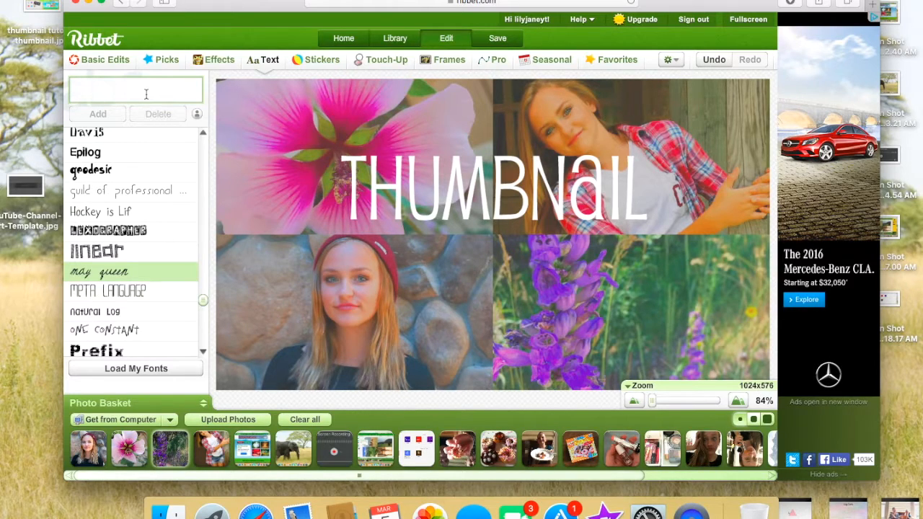
type("tutorial")
key("Return")
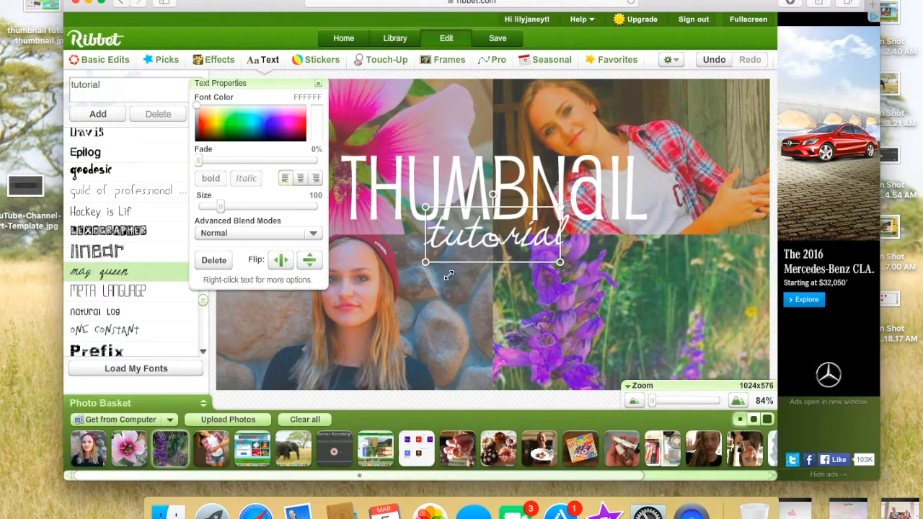
left_click_drag(492, 245, 549, 252)
left_click(662, 177)
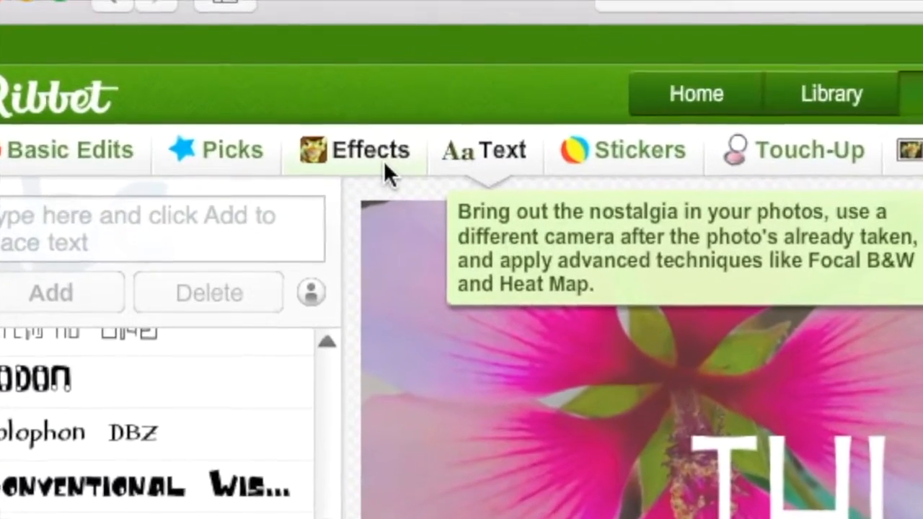
- Start a Blur effect and paint the original image back across the collage with a size 400 brush
left_click(226, 65)
mouse_move(206, 168)
left_mouse_down()
mouse_move(224, 249)
mouse_move(221, 329)
left_mouse_up()
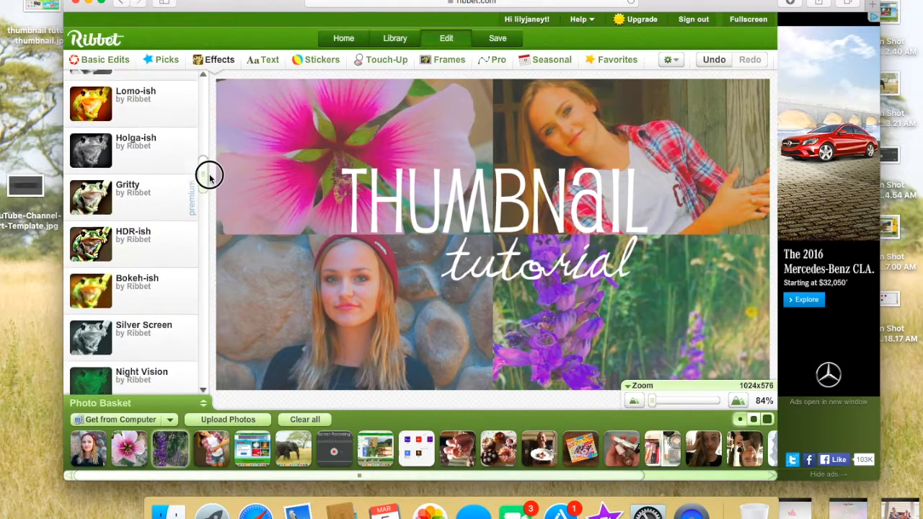
left_click(169, 250)
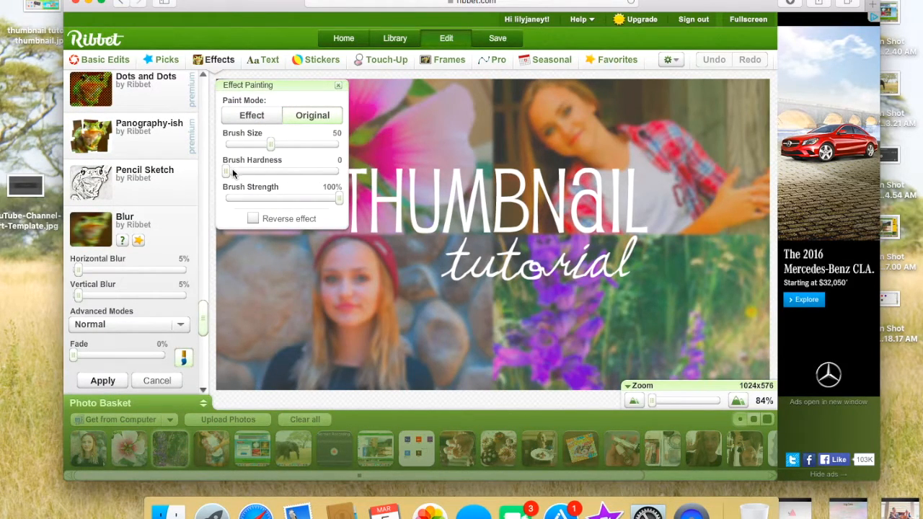
left_click_drag(270, 144, 260, 144)
left_click_drag(260, 145, 350, 137)
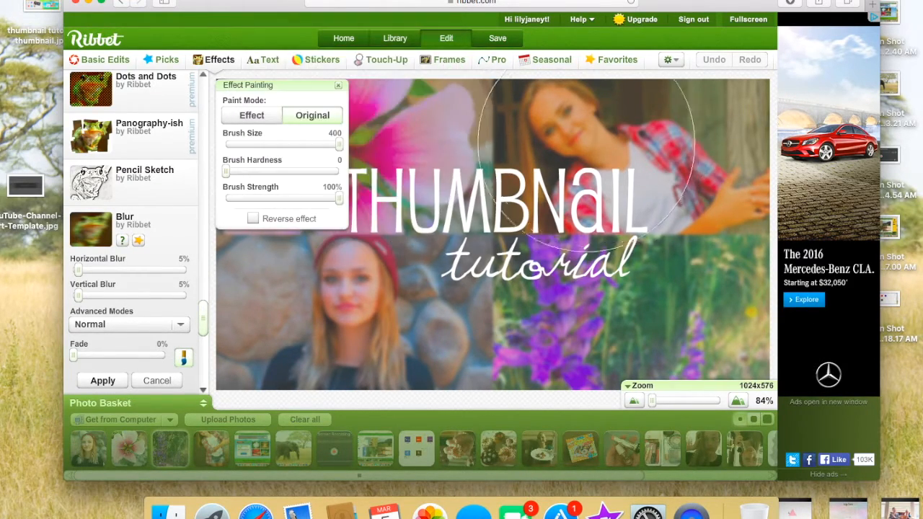
mouse_move(575, 158)
left_mouse_down()
mouse_move(467, 234)
mouse_move(586, 280)
mouse_move(680, 449)
mouse_move(361, 160)
mouse_move(350, 217)
mouse_move(416, 489)
mouse_move(258, 313)
left_mouse_up()
- Paint blur along the horizontal seam between the photos with a size 78 brush and restore the original over the red-hat portrait
left_click(244, 116)
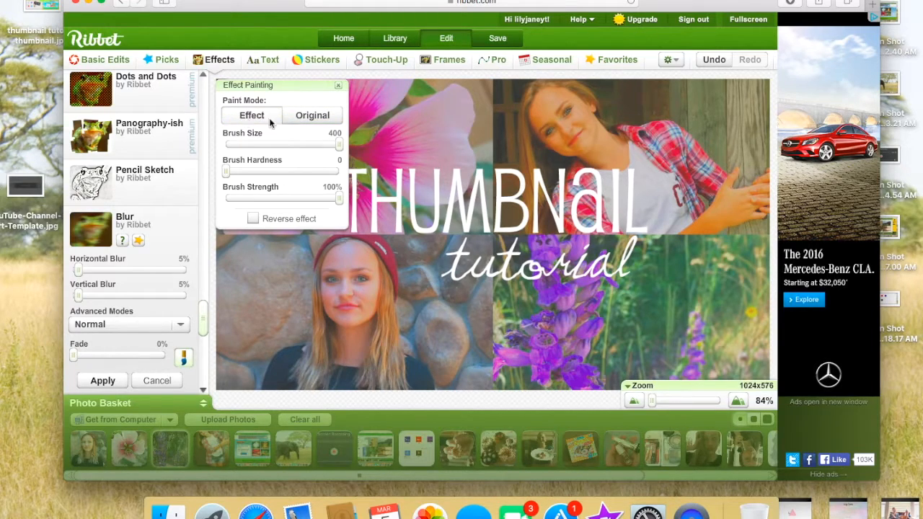
left_click_drag(340, 150, 282, 144)
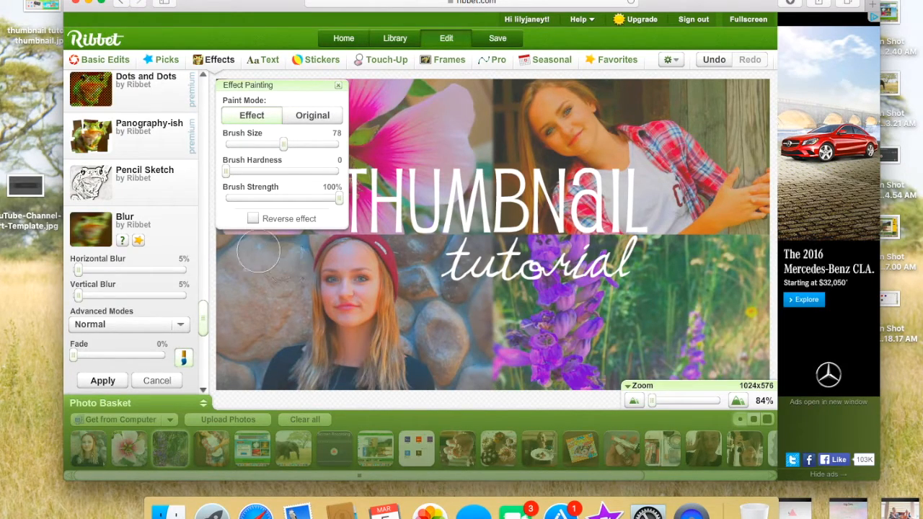
mouse_move(233, 236)
left_mouse_down()
mouse_move(431, 246)
mouse_move(601, 233)
mouse_move(781, 244)
left_mouse_up()
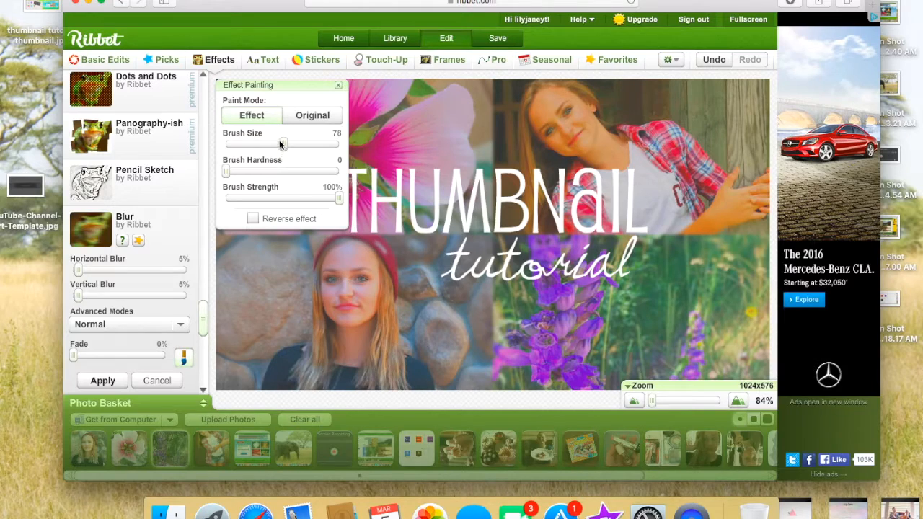
left_click(296, 117)
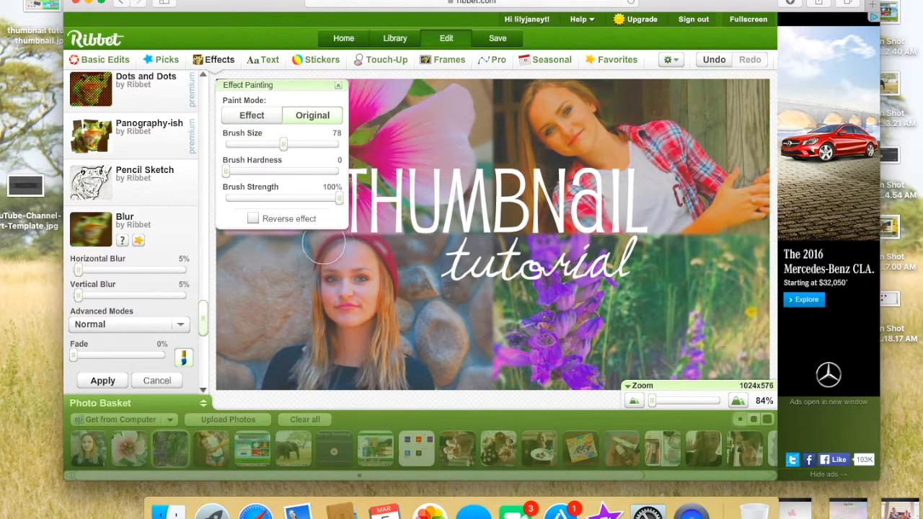
mouse_move(354, 279)
left_mouse_down()
mouse_move(337, 304)
mouse_move(353, 266)
mouse_move(355, 369)
mouse_move(334, 389)
mouse_move(293, 382)
mouse_move(364, 375)
left_mouse_up()
left_click_drag(282, 85, 141, 83)
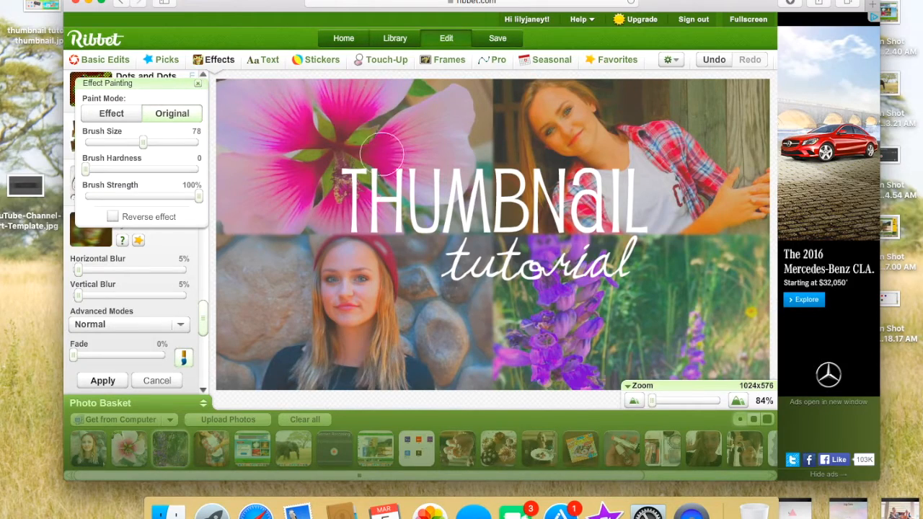
- Switch back to painting the blur effect with a smaller brush and apply the blur to the collage
left_click(121, 116)
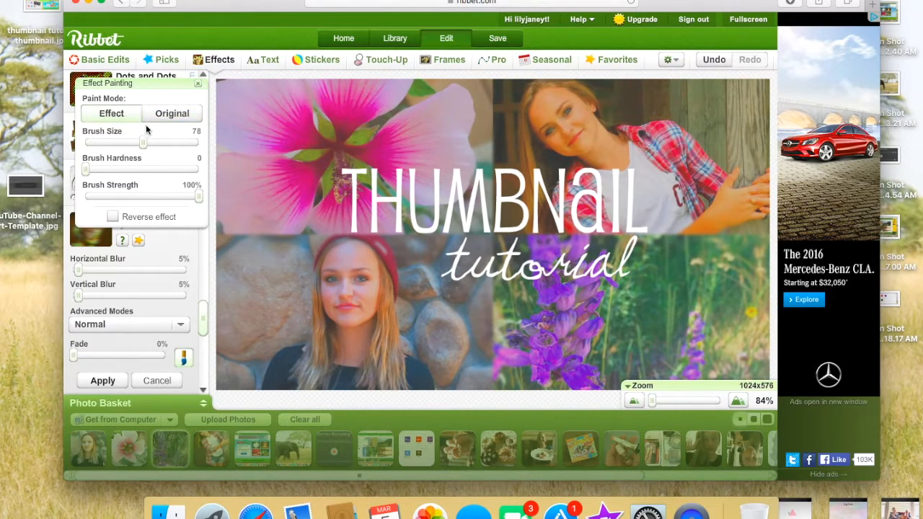
left_click_drag(142, 143, 114, 142)
left_click(199, 86)
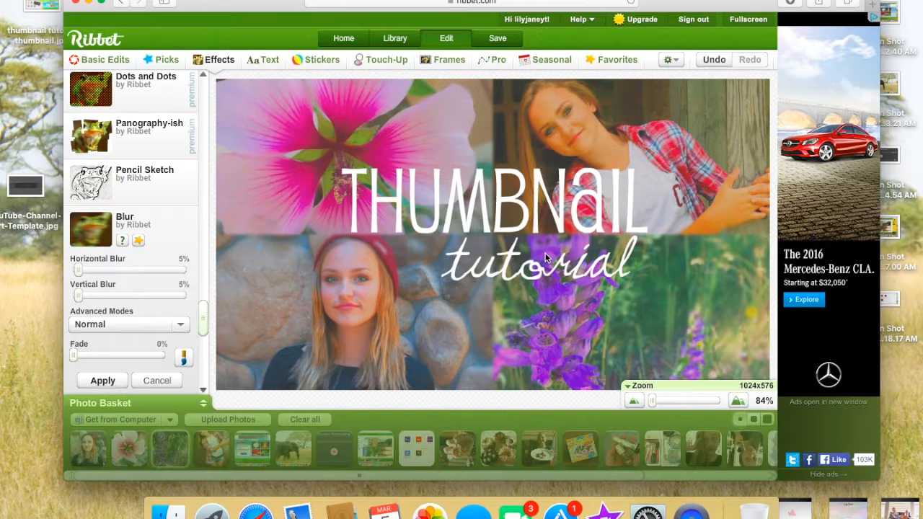
left_click(102, 380)
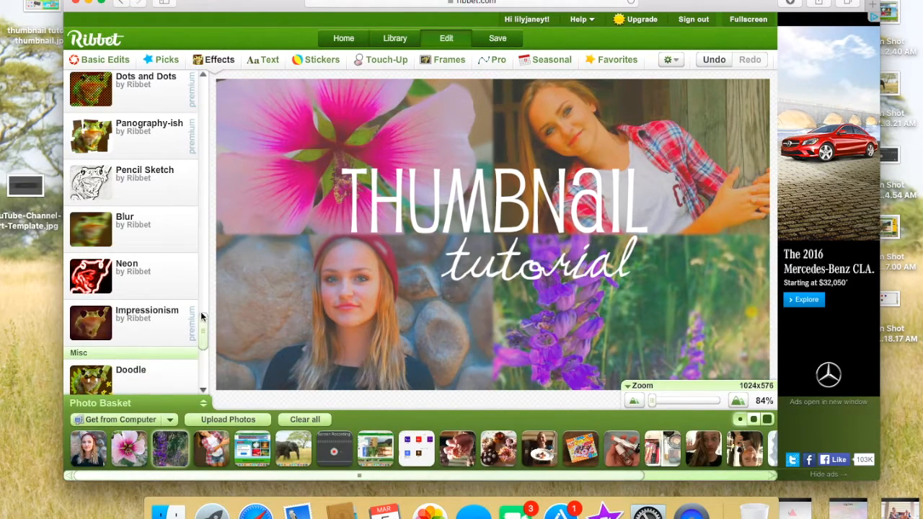
- Start a Doodle effect with a black brush, hardness 0% and brush size 20
left_click_drag(200, 313, 213, 334)
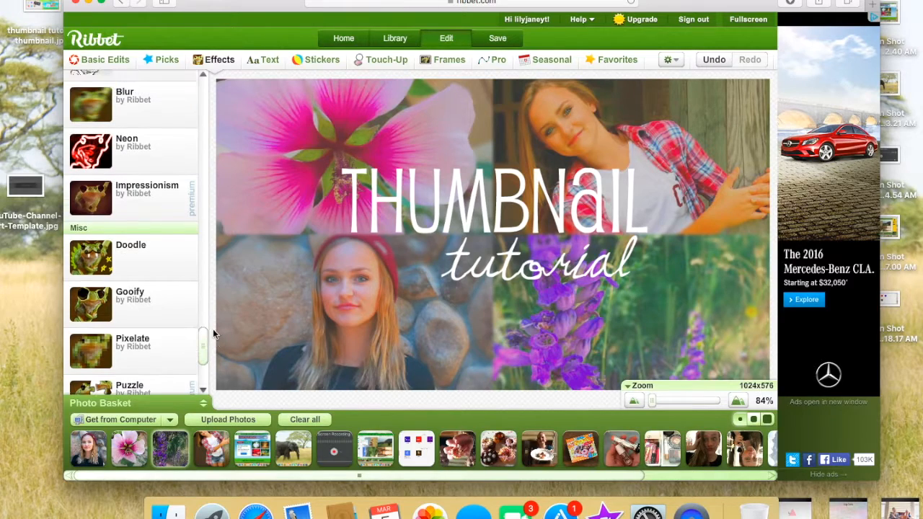
left_click(160, 249)
left_click(179, 225)
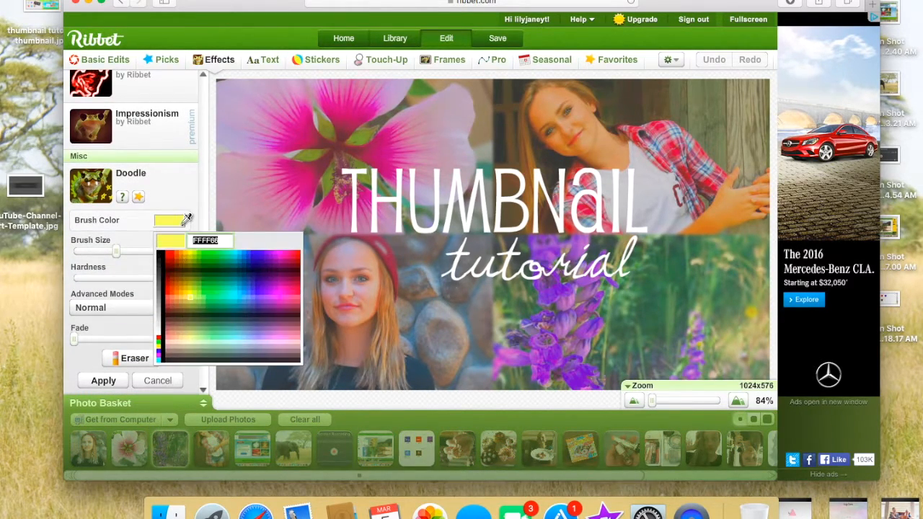
left_click(165, 247)
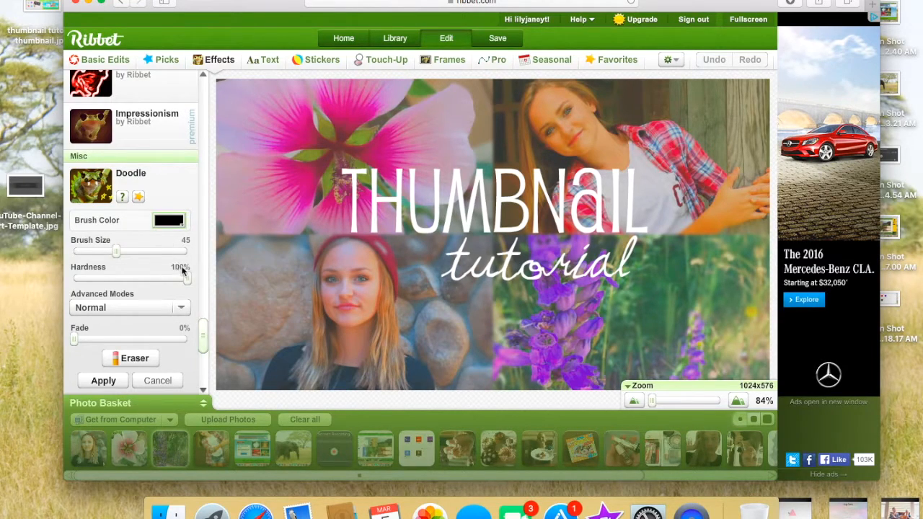
left_click_drag(189, 278, 44, 279)
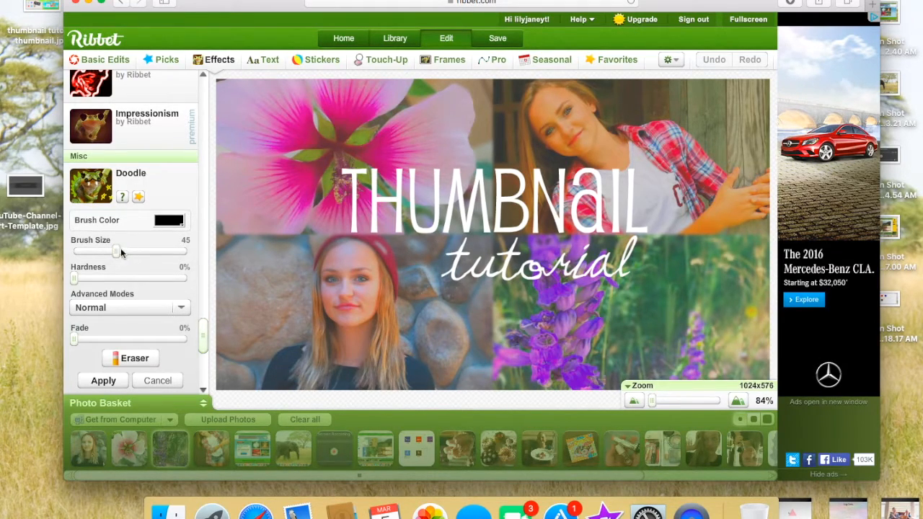
left_click_drag(119, 249, 102, 250)
- Paint a soft black shadow around the word "tutorial", apply the doodle and open the sticker collection
left_click(466, 239)
left_click_drag(462, 249, 445, 253)
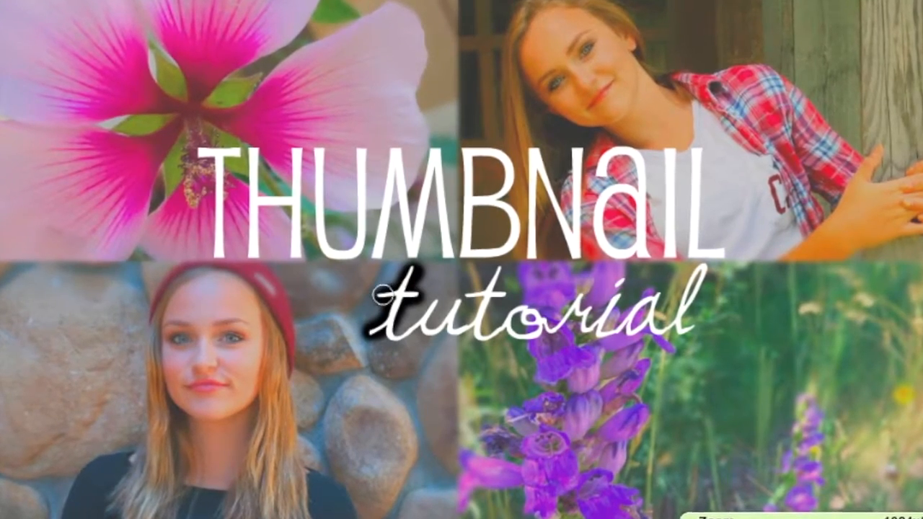
mouse_move(384, 296)
left_mouse_down()
mouse_move(394, 330)
mouse_move(460, 303)
mouse_move(448, 326)
mouse_move(497, 301)
mouse_move(499, 337)
mouse_move(525, 306)
mouse_move(542, 322)
mouse_move(464, 290)
mouse_move(512, 282)
mouse_move(575, 317)
mouse_move(562, 341)
mouse_move(606, 290)
mouse_move(609, 320)
mouse_move(646, 304)
mouse_move(641, 329)
mouse_move(694, 318)
mouse_move(700, 300)
mouse_move(620, 326)
mouse_move(692, 275)
mouse_move(737, 303)
mouse_move(707, 342)
mouse_move(762, 347)
mouse_move(824, 278)
mouse_move(806, 277)
mouse_move(805, 348)
mouse_move(851, 241)
mouse_move(582, 345)
mouse_move(505, 360)
mouse_move(409, 353)
left_mouse_up()
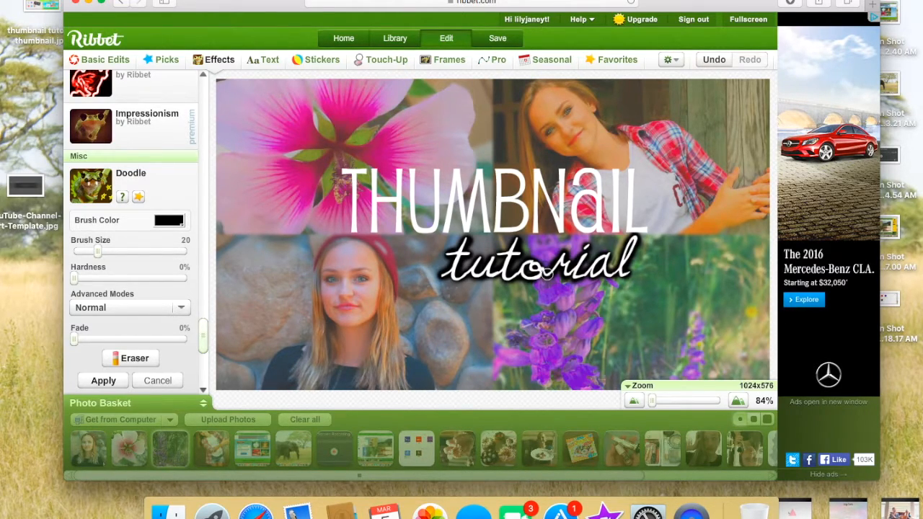
left_click(103, 381)
left_click(317, 59)
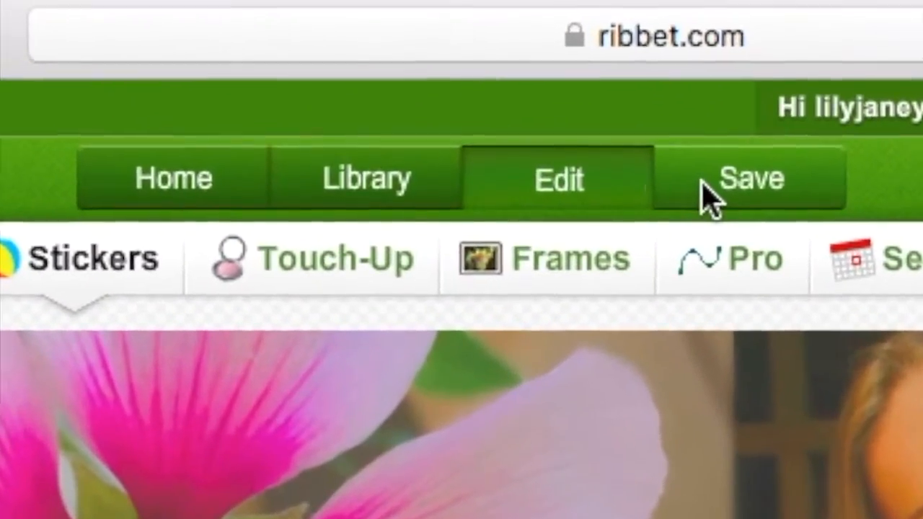
- Save the finished collage to the computer as a JPG named "thumbnail tutorial example"
left_click(574, 87)
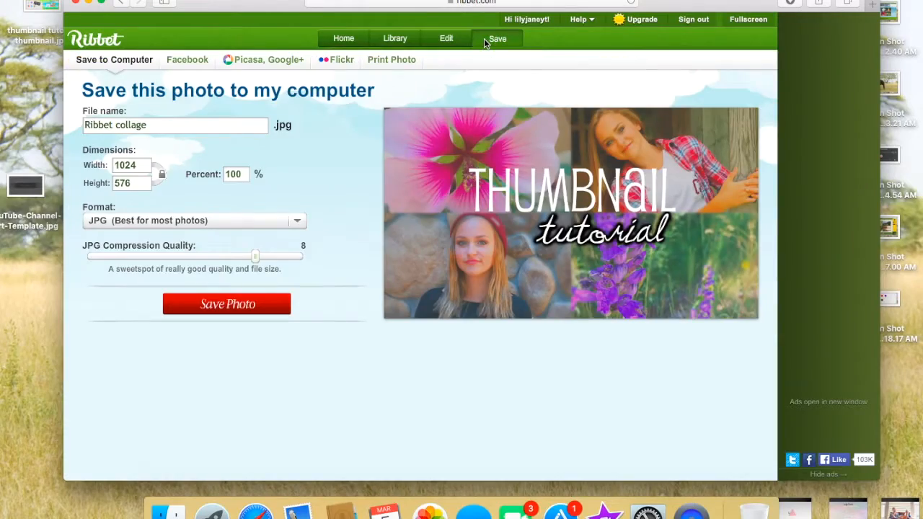
left_click(226, 124)
left_click_drag(227, 124, 58, 119)
key("BackSpace")
type("t")
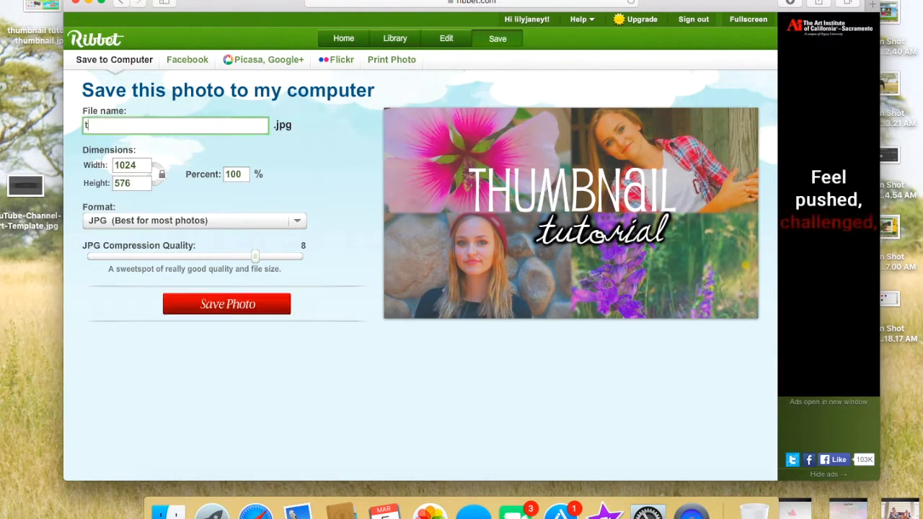
type("humbnail tut")
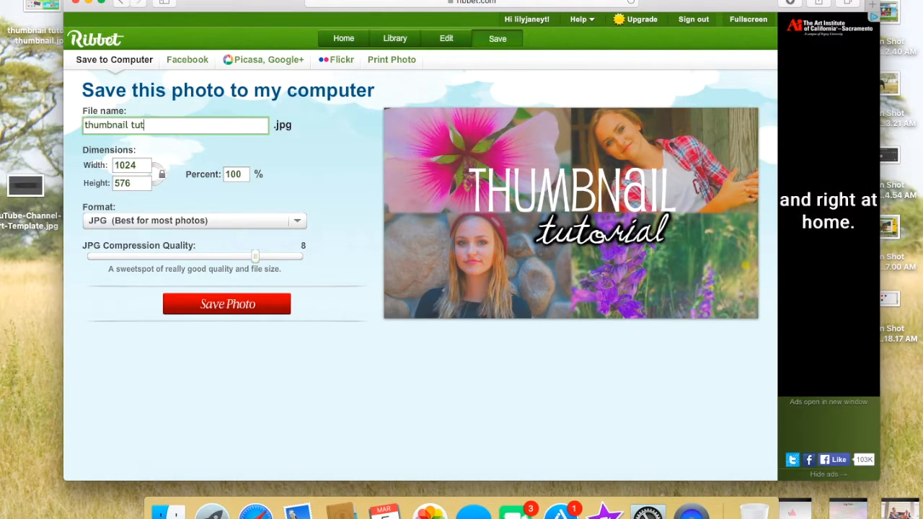
type("oril")
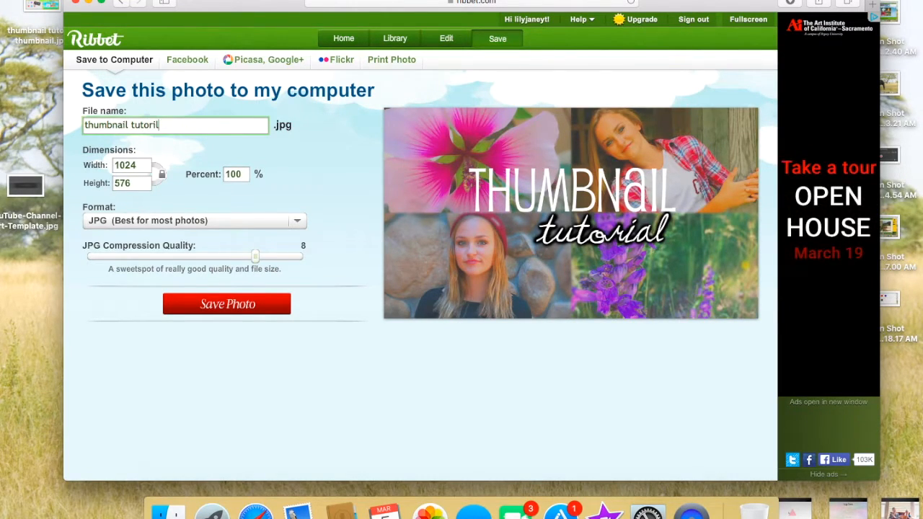
key("BackSpace")
type("al example")
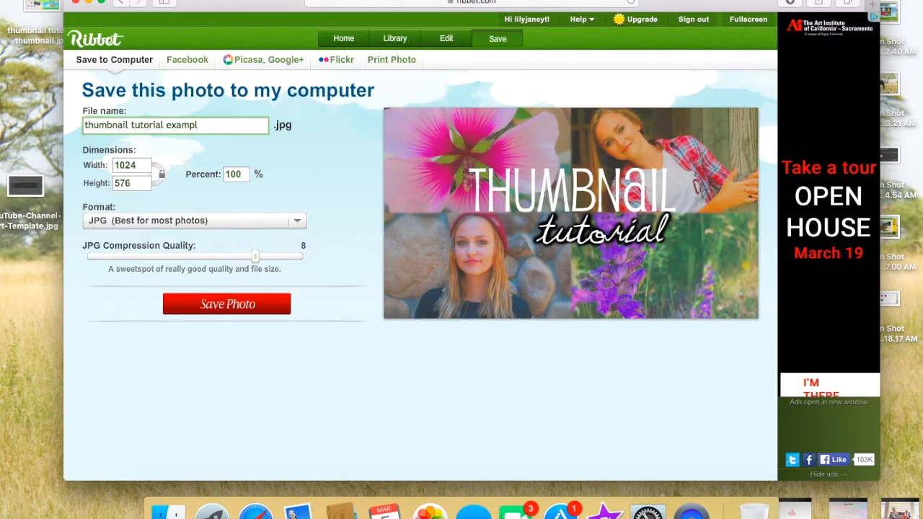
left_click(214, 307)
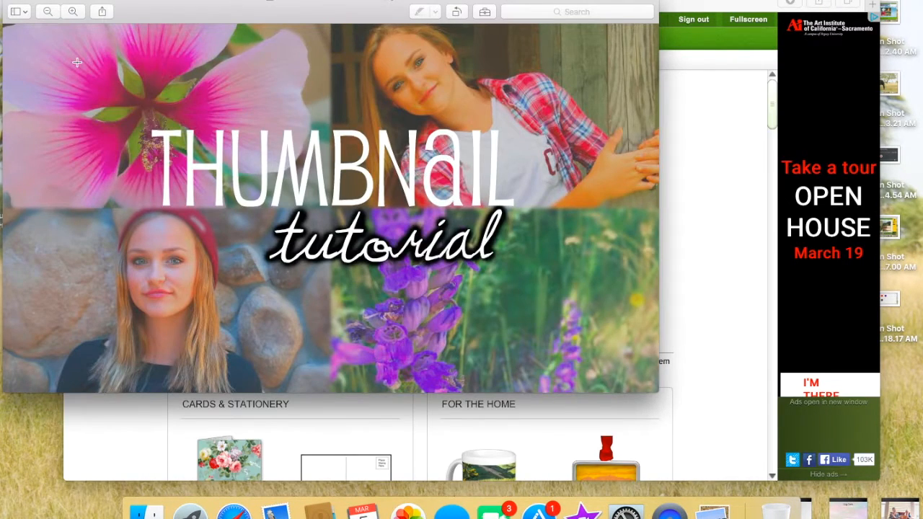
- Minimize the thumbnail preview and the browser window, and switch to Finder to open the Downloads folder
left_click(26, 2)
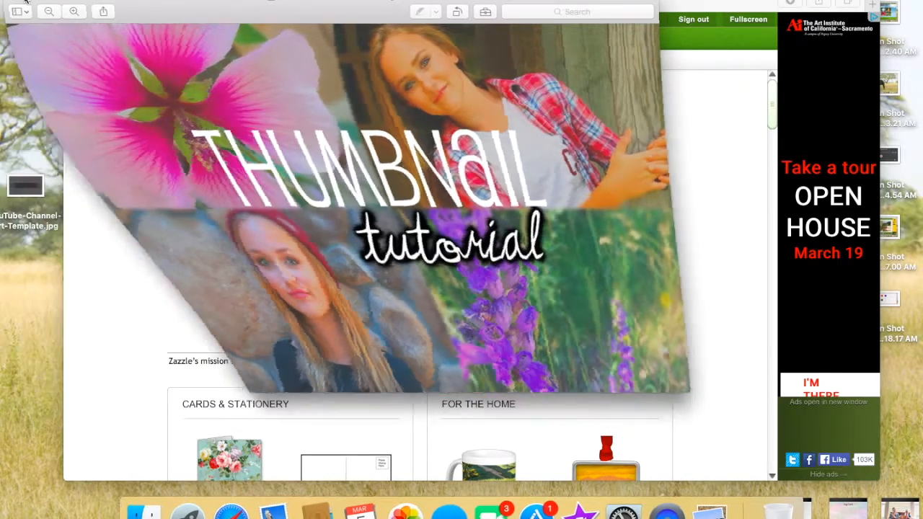
left_click(87, 3)
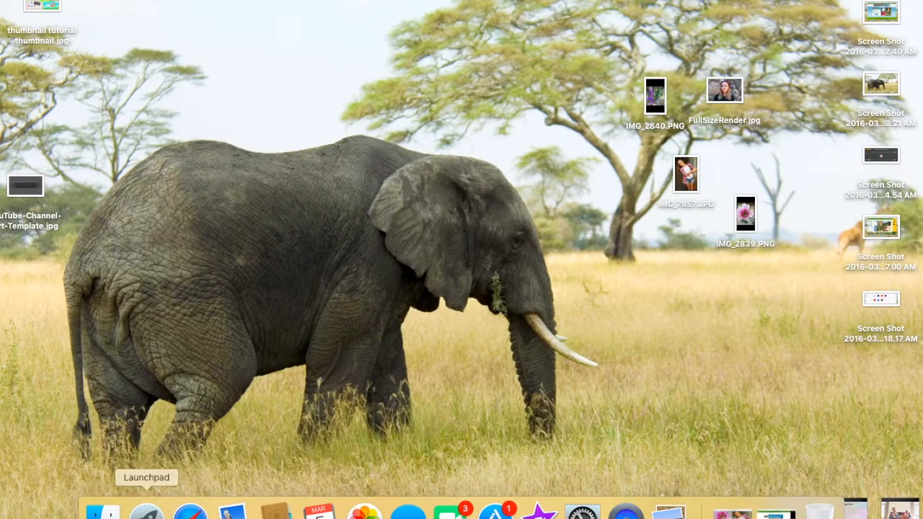
left_click(147, 511)
left_click(103, 511)
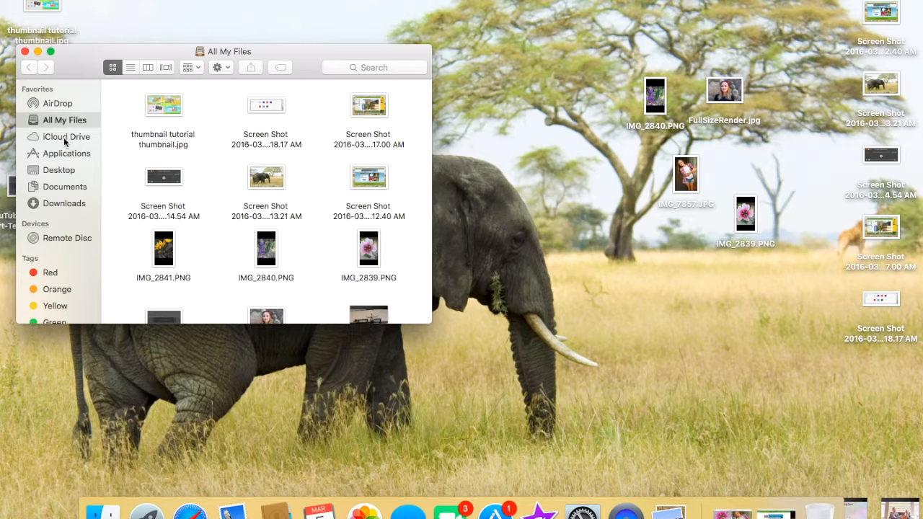
left_click(65, 188)
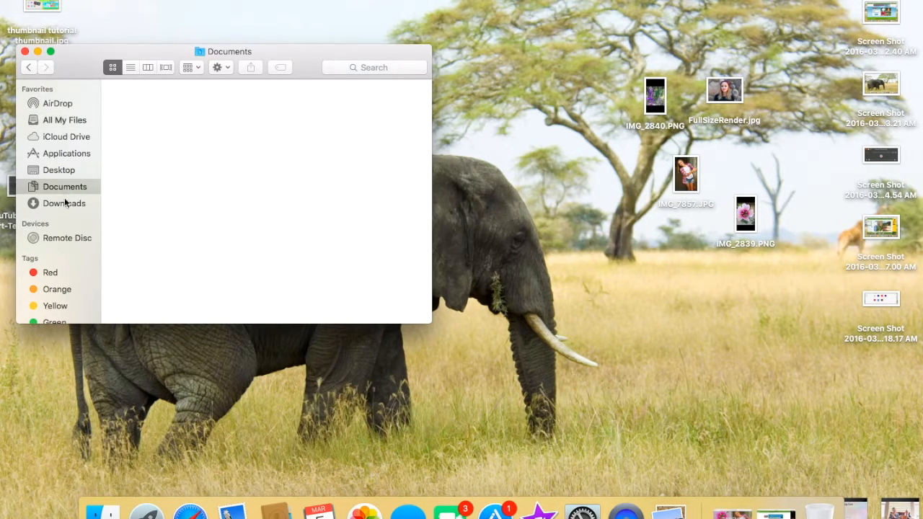
left_click(64, 204)
- Move "thumbnail tutorial example.jpg" from Downloads to the desktop, and bring the minimized thumbnail preview back up
left_click_drag(184, 101, 199, 41)
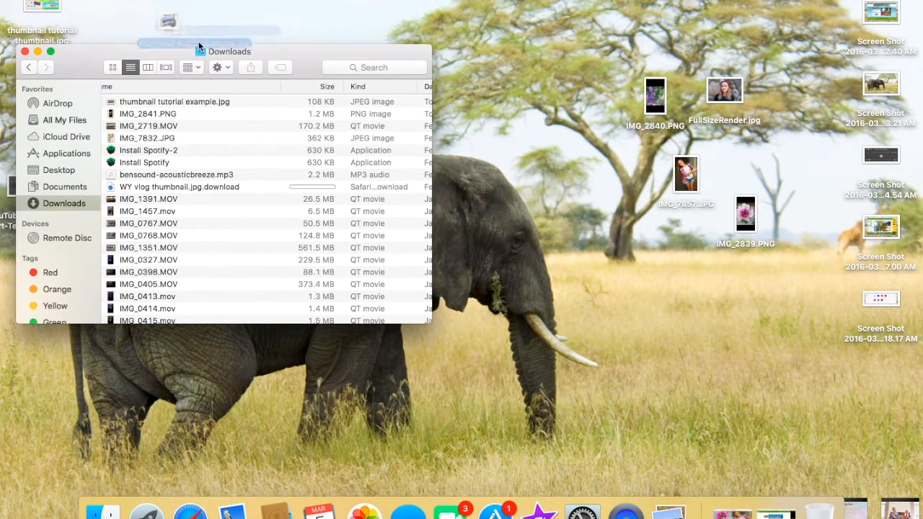
left_click_drag(179, 102, 534, 29)
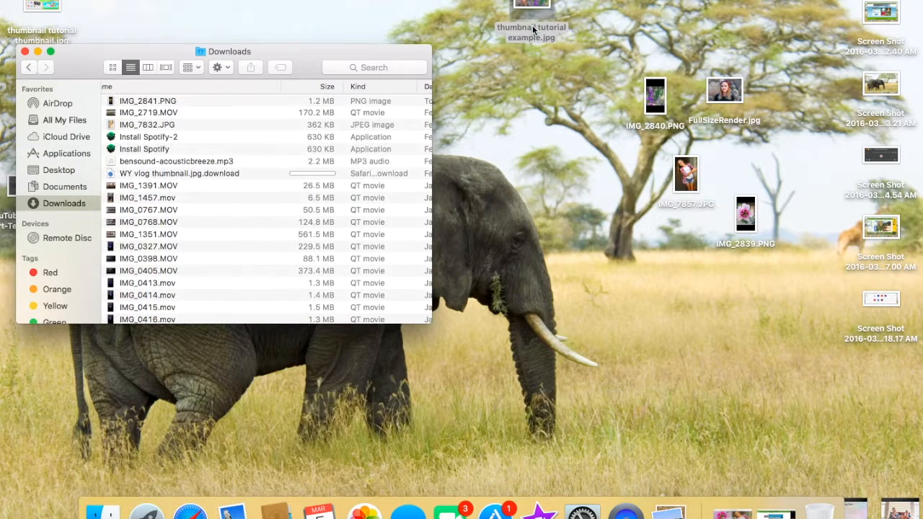
left_click(25, 51)
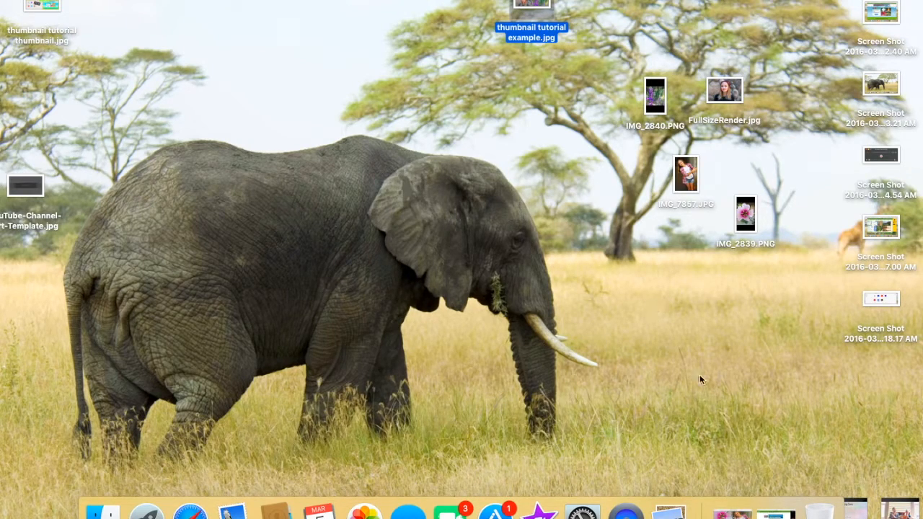
left_click(732, 511)
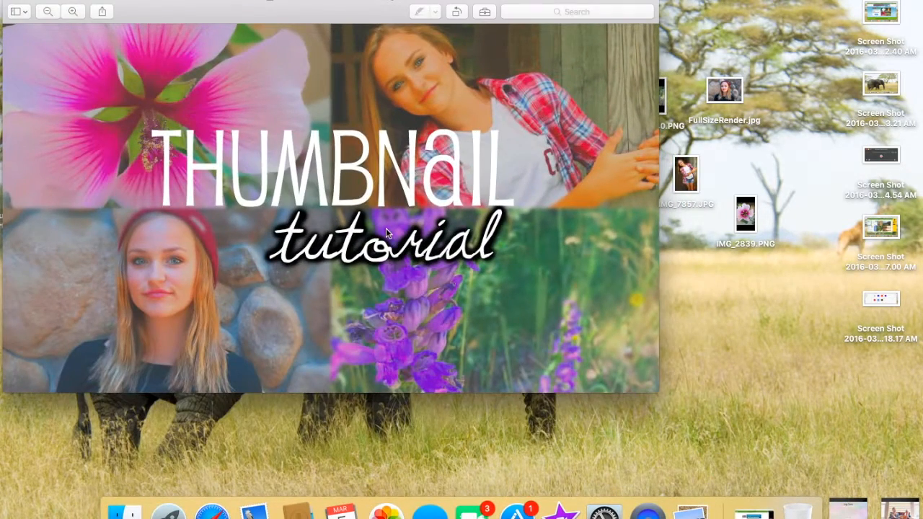